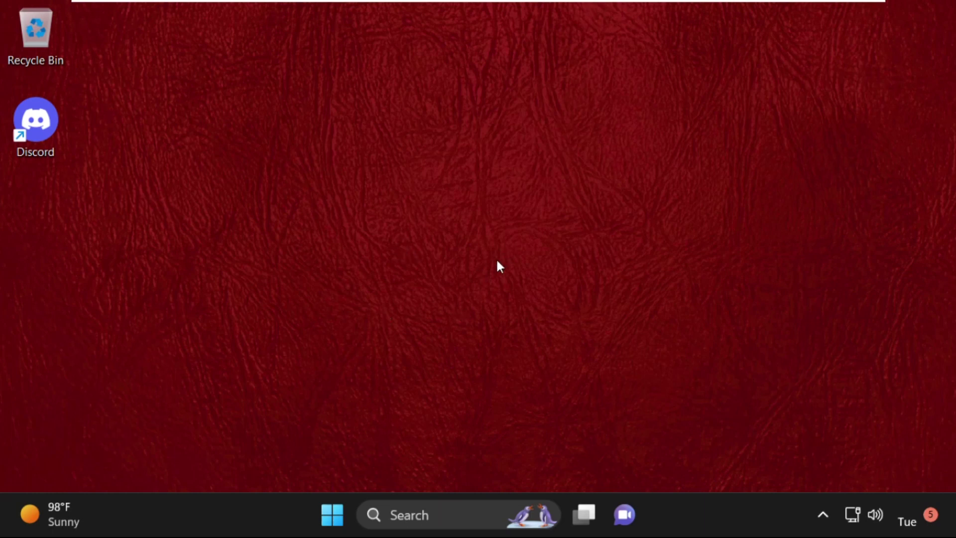
Launch Task Manager by searching for 'task m'
{"action": "left_click", "coordinate": [404, 514]}
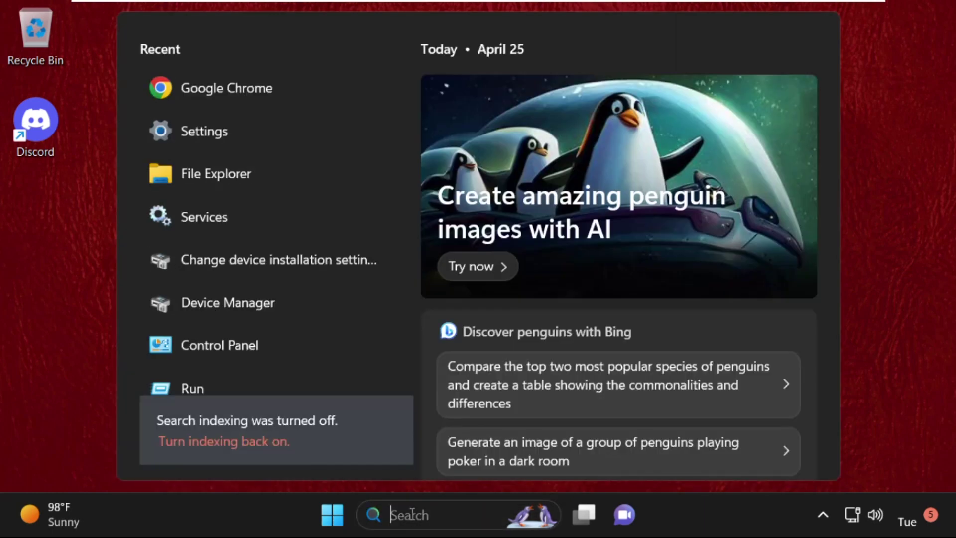
{"action": "type", "text": "task m"}
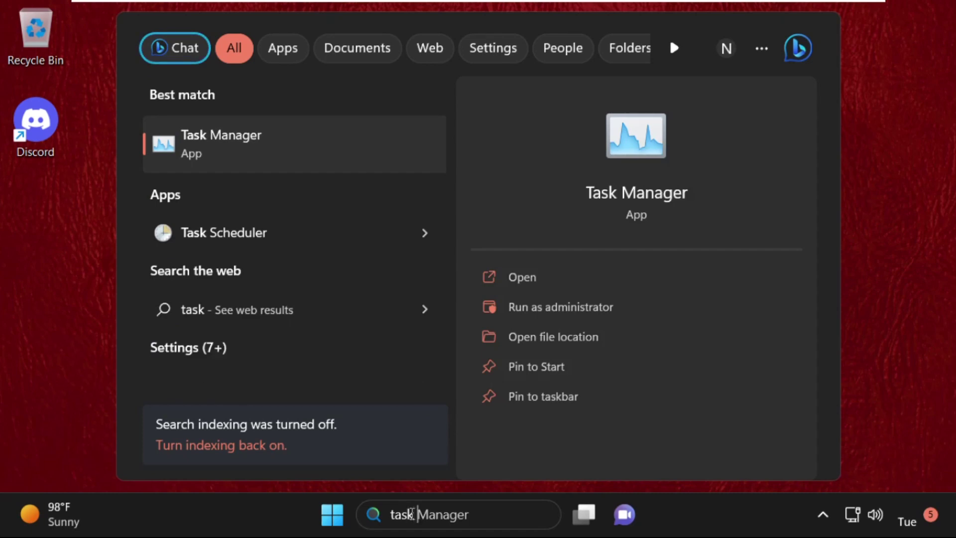
{"action": "left_click", "coordinate": [263, 147]}
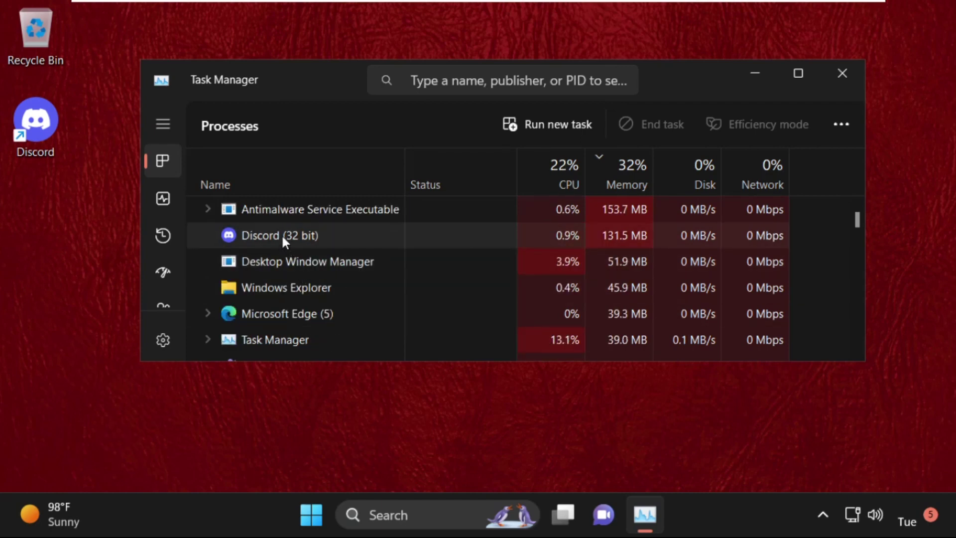
End the Discord (32 bit) process, then close Task Manager
{"action": "left_click", "coordinate": [265, 234]}
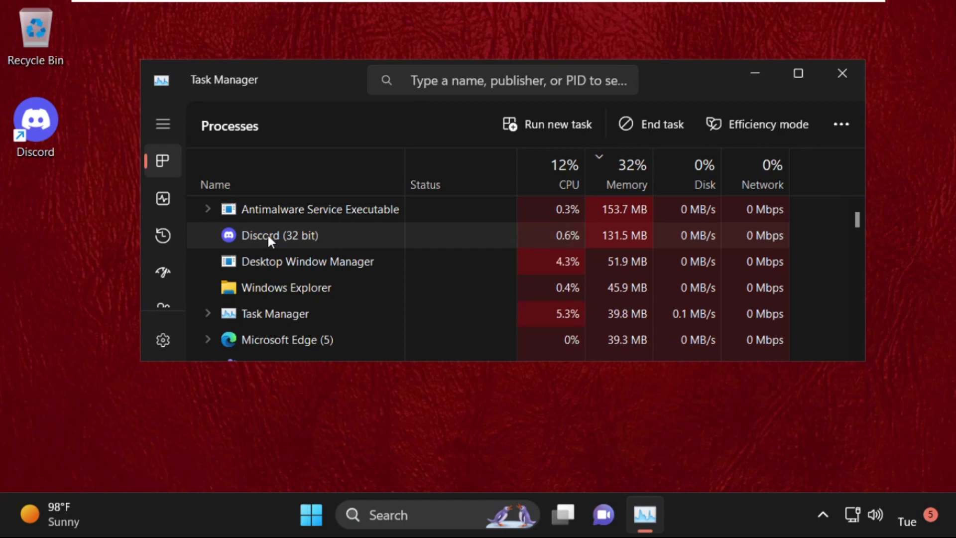
{"action": "right_click", "coordinate": [270, 233]}
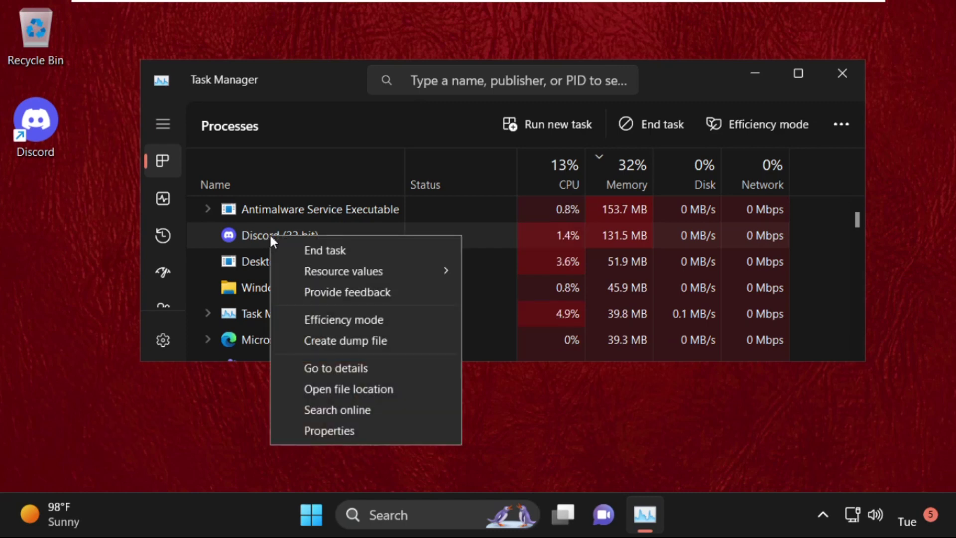
{"action": "left_click", "coordinate": [324, 250]}
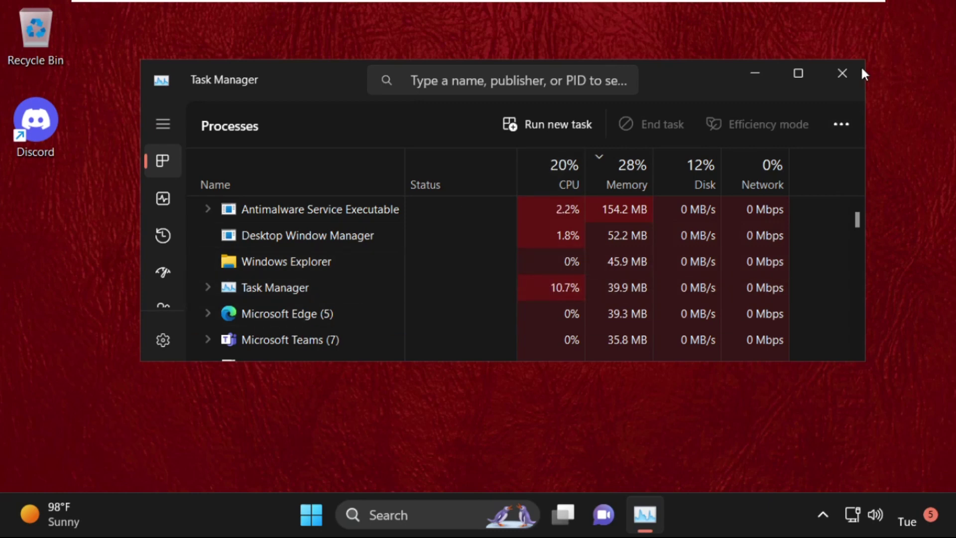
{"action": "left_click", "coordinate": [844, 72]}
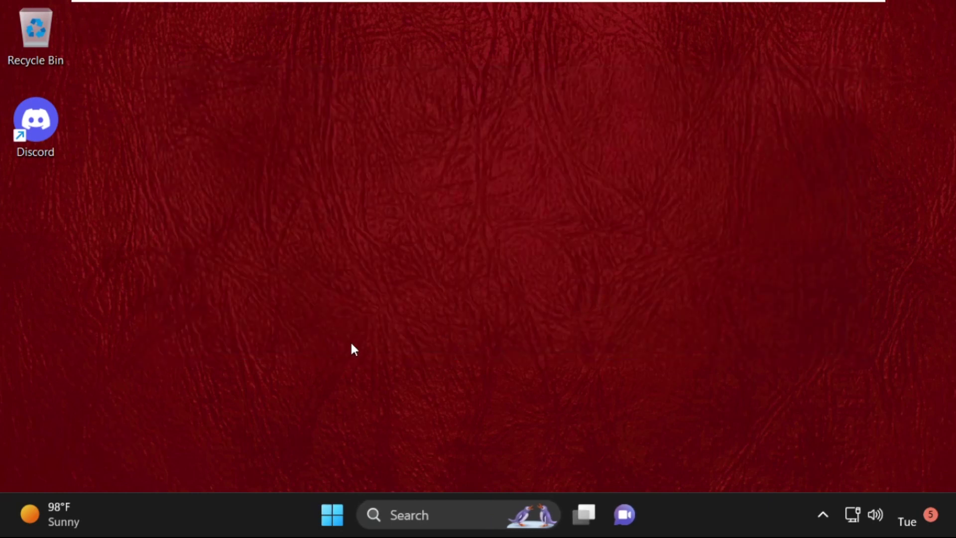
Search 'disc' and choose Open file location for the Discord best match
{"action": "left_click", "coordinate": [422, 516]}
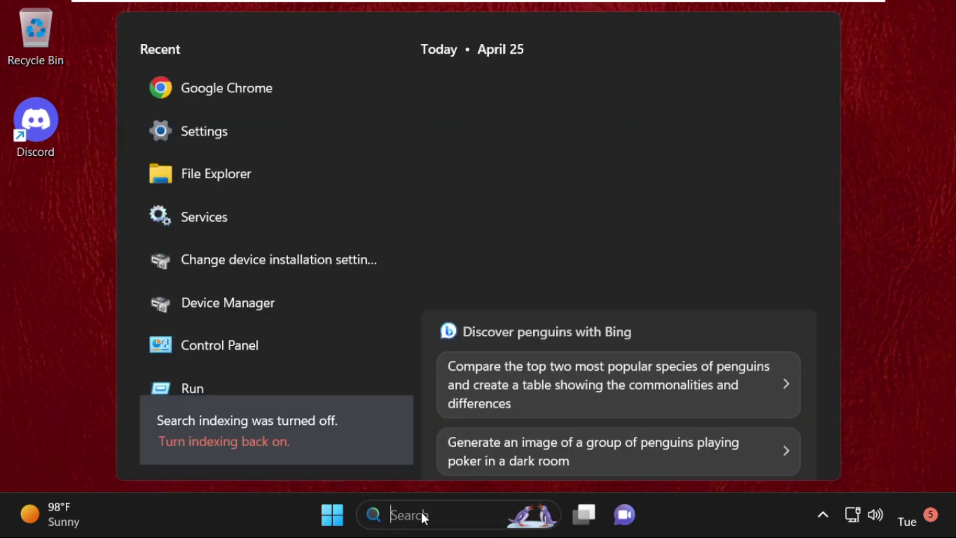
{"action": "type", "text": "disc"}
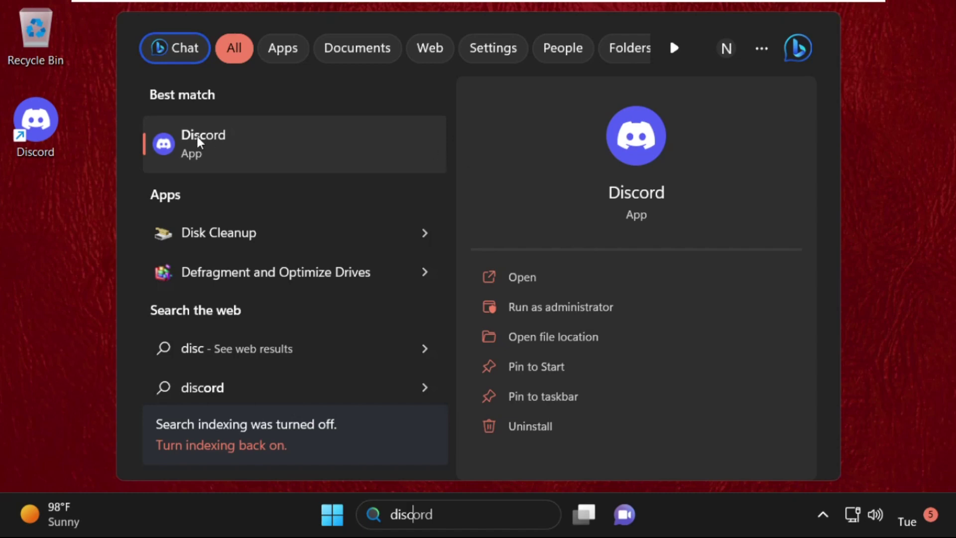
{"action": "right_click", "coordinate": [228, 146]}
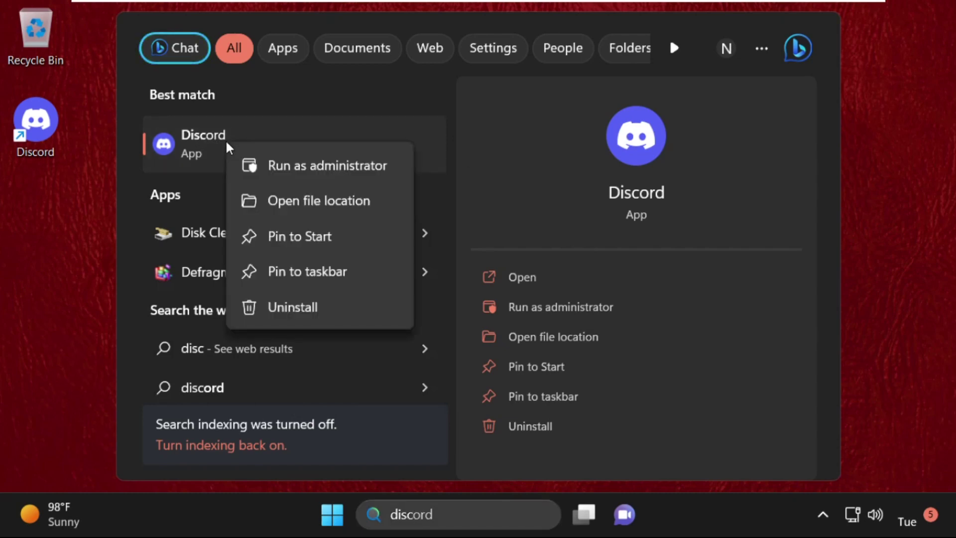
{"action": "left_click", "coordinate": [298, 206]}
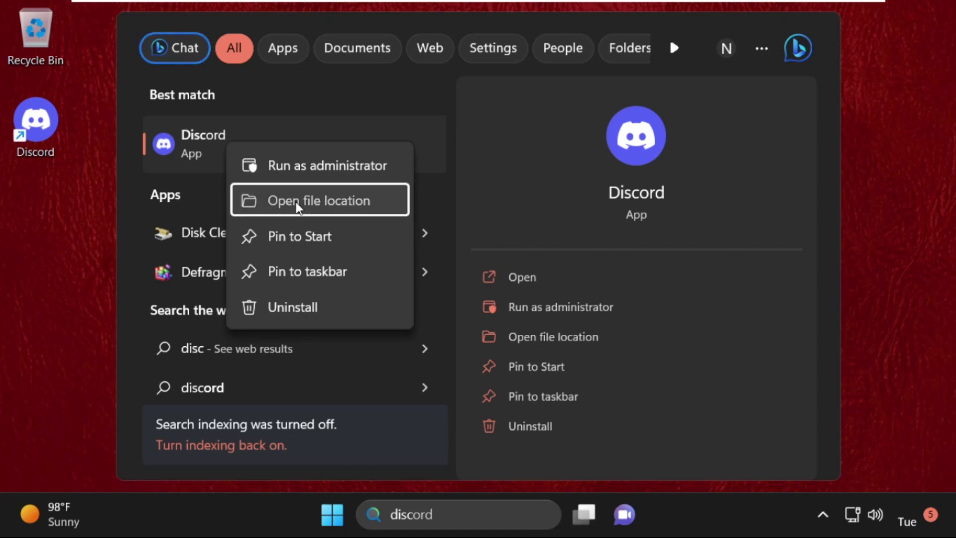
Open the Discord shortcut's Properties and close the folder window behind it
{"action": "left_click", "coordinate": [298, 206]}
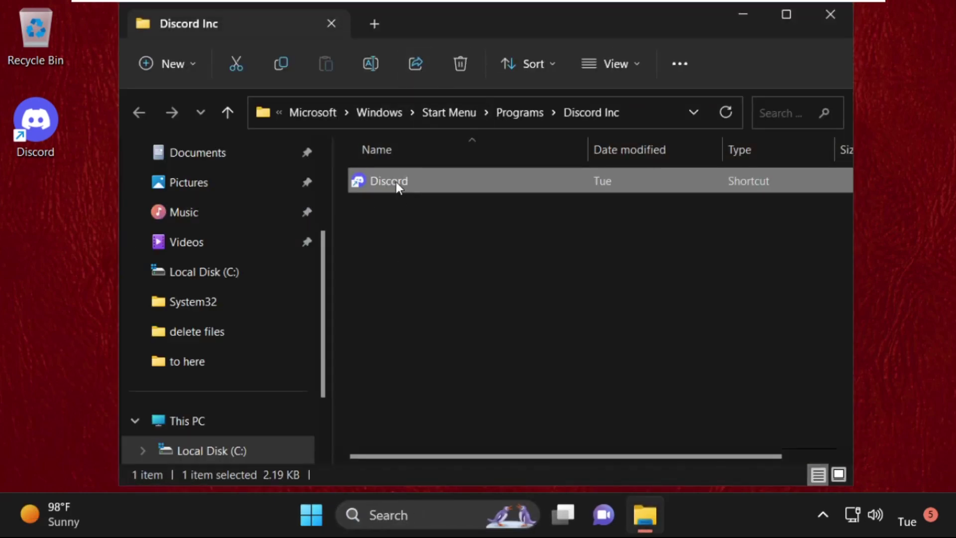
{"action": "right_click", "coordinate": [390, 183]}
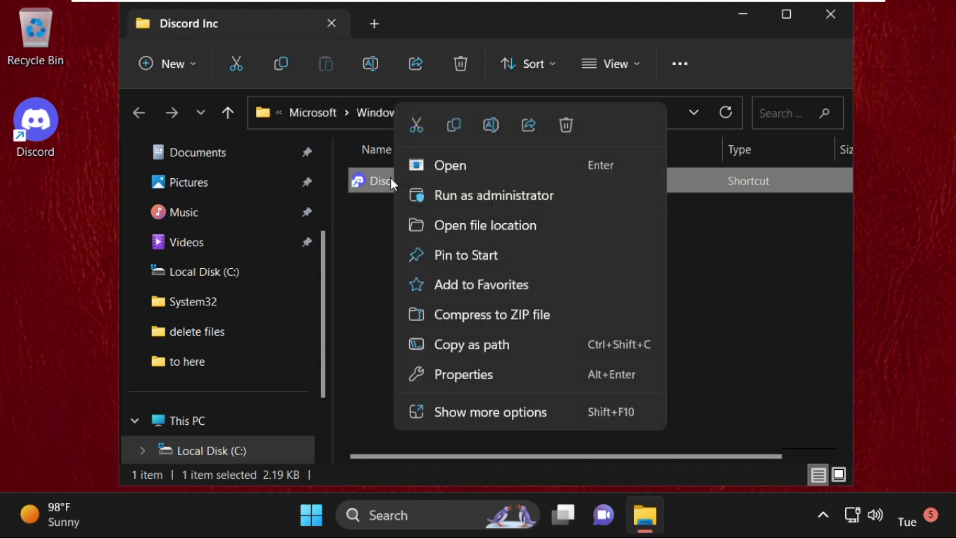
{"action": "left_click", "coordinate": [448, 376]}
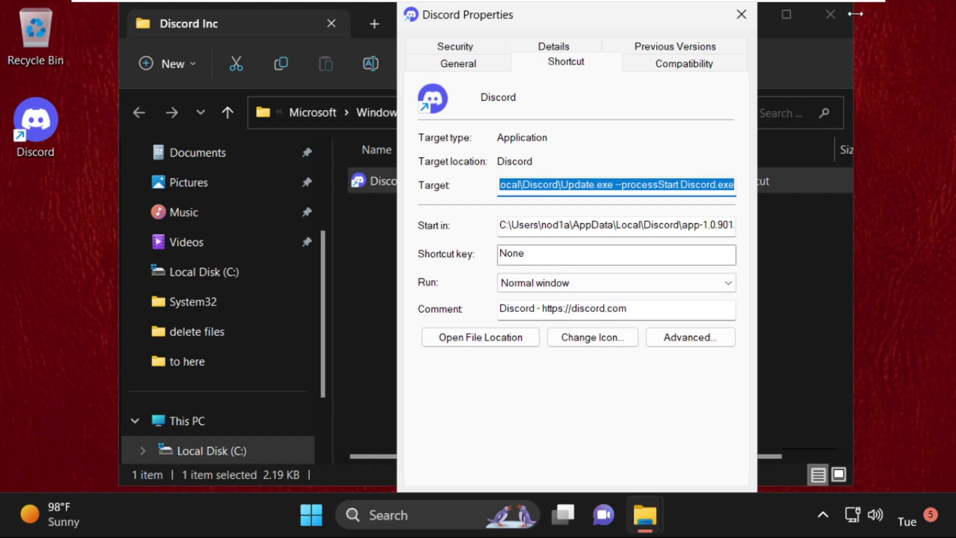
{"action": "left_click", "coordinate": [839, 14]}
{"action": "left_click_drag", "start_coordinate": [655, 20], "coordinate": [574, 19]}
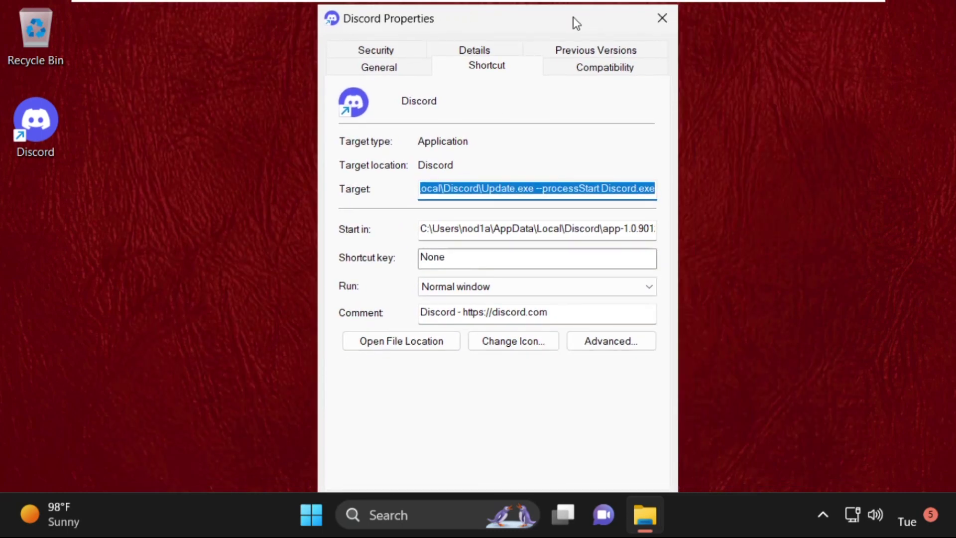
Enable Windows 8 compatibility mode with fullscreen optimizations disabled, then close Properties
{"action": "left_click", "coordinate": [608, 72]}
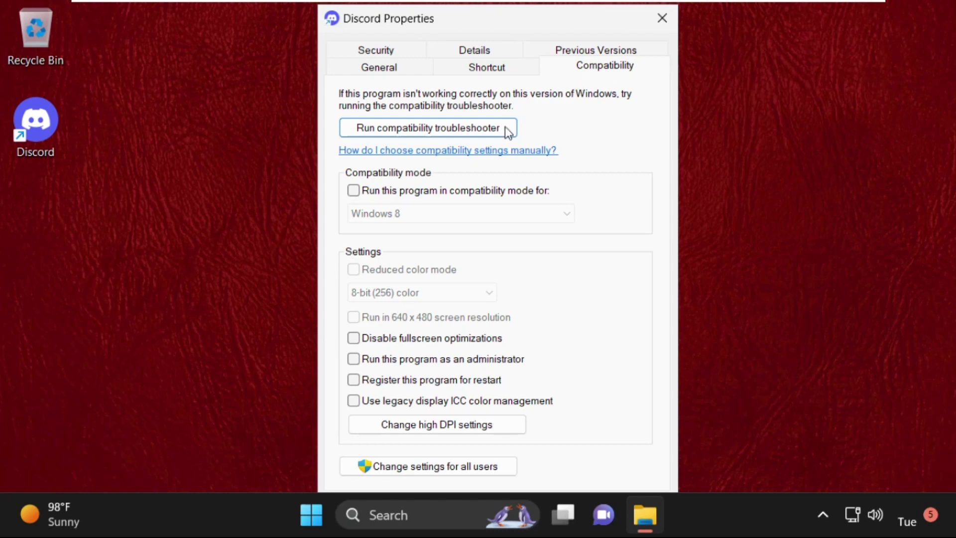
{"action": "left_click", "coordinate": [354, 190]}
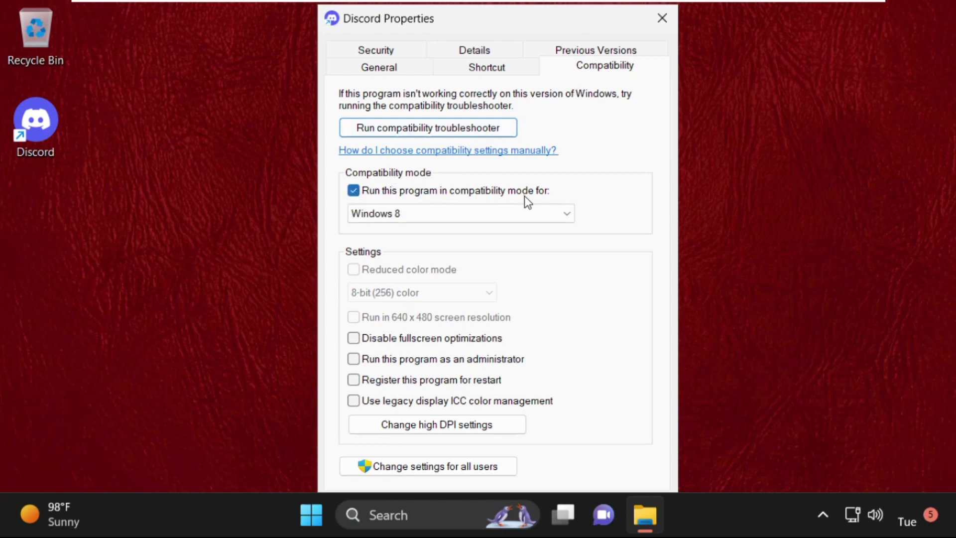
{"action": "left_click", "coordinate": [442, 213]}
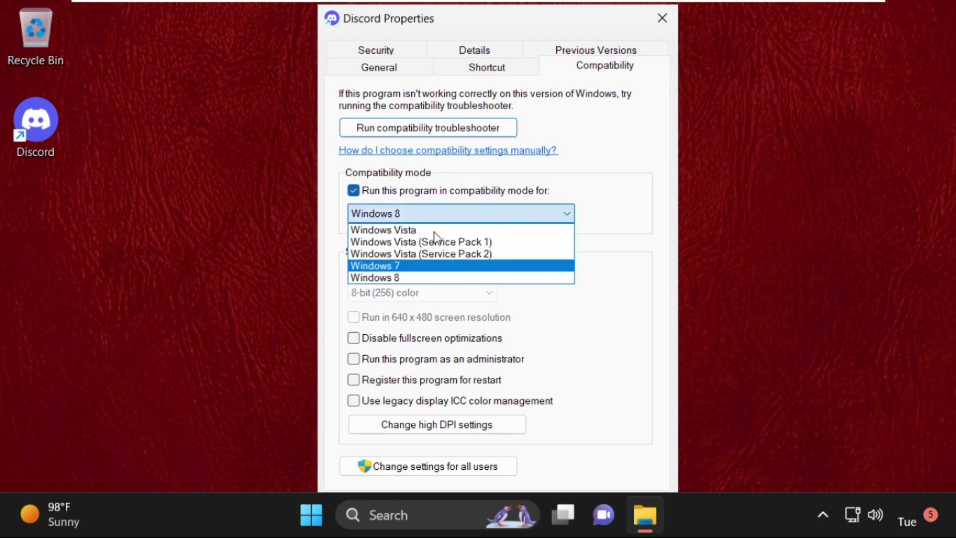
{"action": "left_click", "coordinate": [589, 229]}
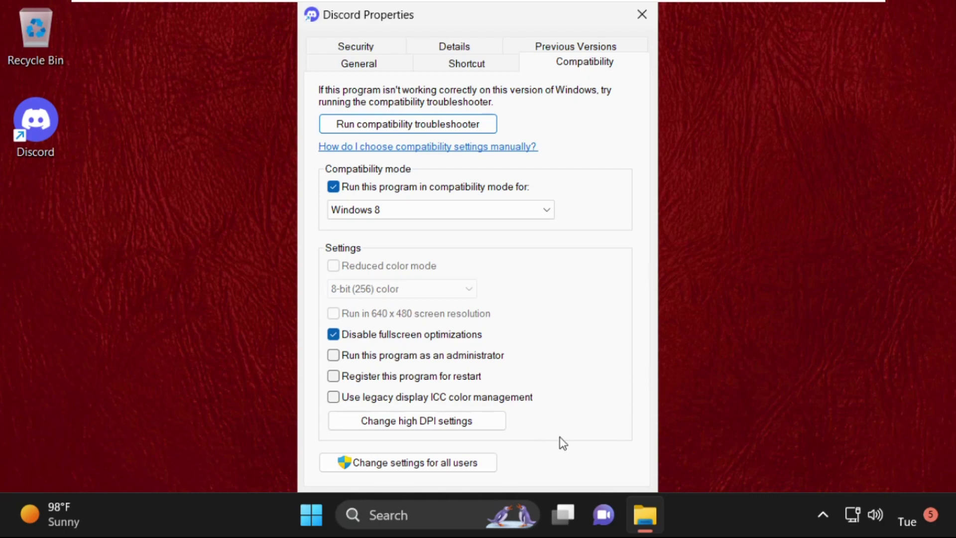
{"action": "left_click", "coordinate": [640, 13]}
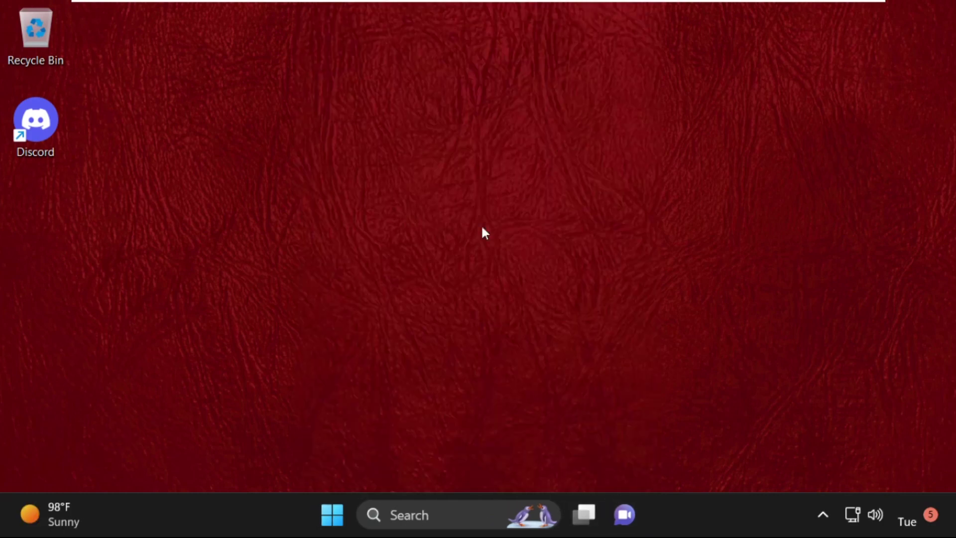
Open the C:\Windows\Temp folder by running 'temp' from Run
{"action": "key", "text": "super+r"}
{"action": "left_click_drag", "start_coordinate": [294, 301], "coordinate": [570, 169]}
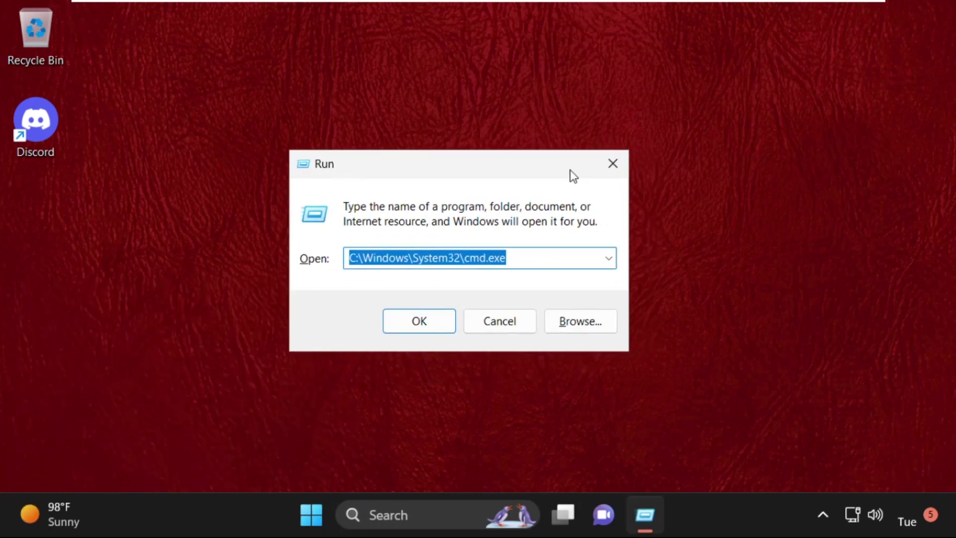
{"action": "key", "text": "BackSpace"}
{"action": "type", "text": "temp"}
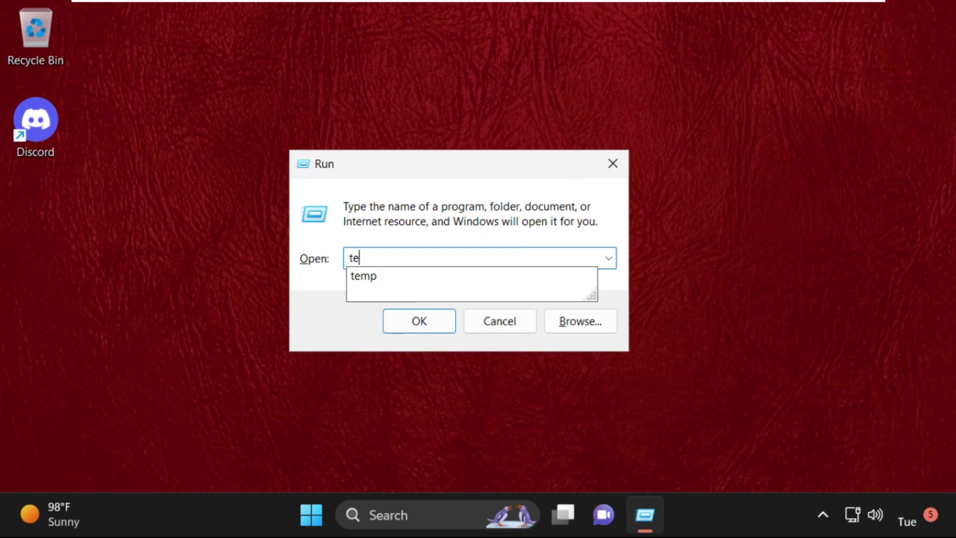
{"action": "left_click", "coordinate": [448, 319]}
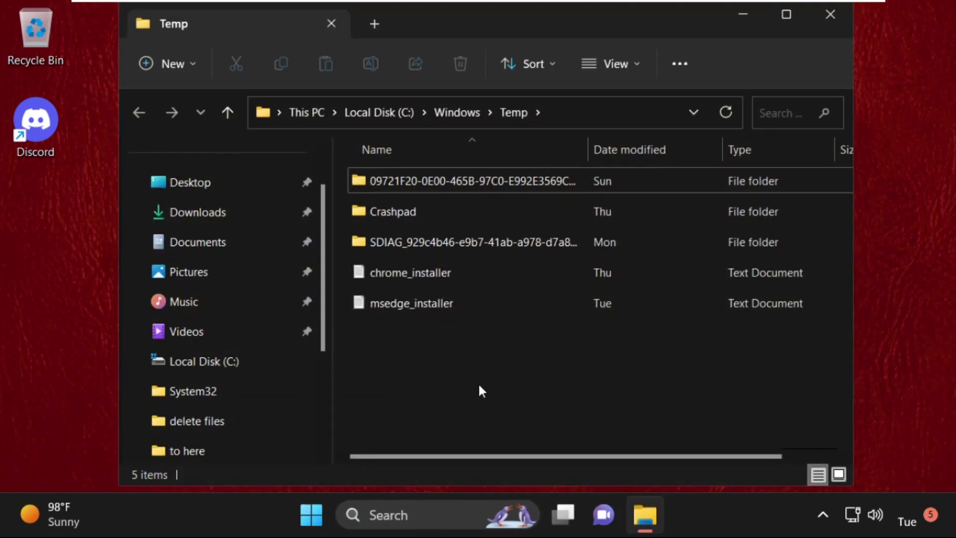
Delete all five items in the Temp folder and close the window
{"action": "left_click_drag", "start_coordinate": [484, 388], "coordinate": [448, 158]}
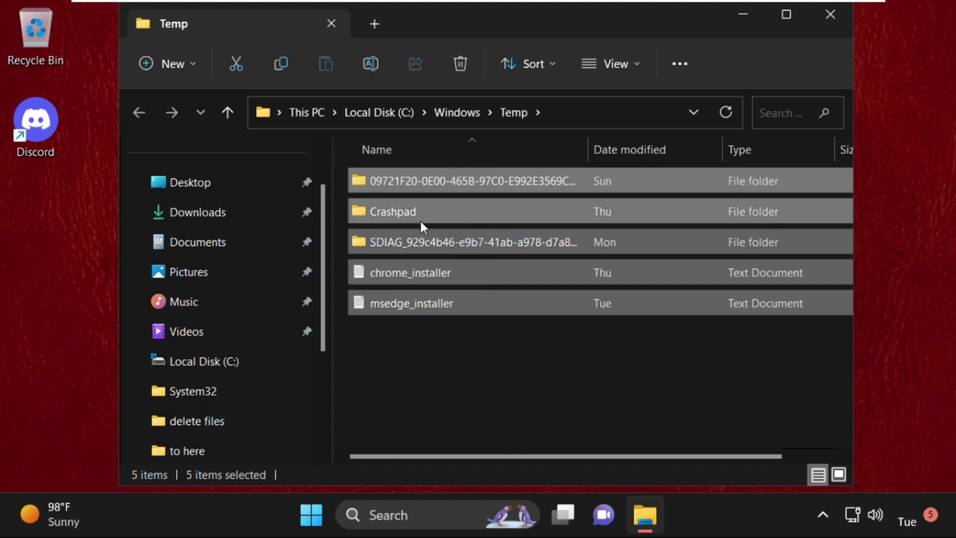
{"action": "right_click", "coordinate": [428, 214]}
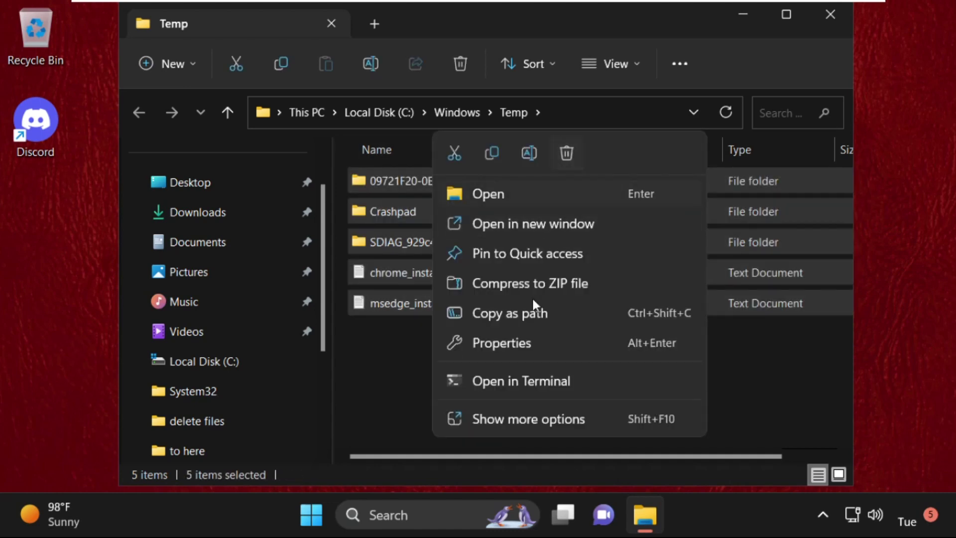
{"action": "left_click", "coordinate": [521, 414]}
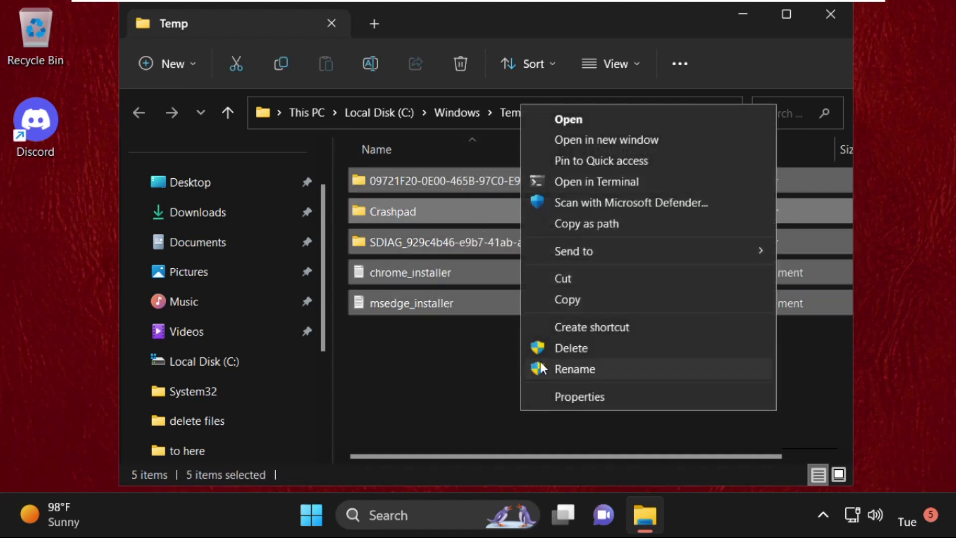
{"action": "left_click", "coordinate": [587, 343]}
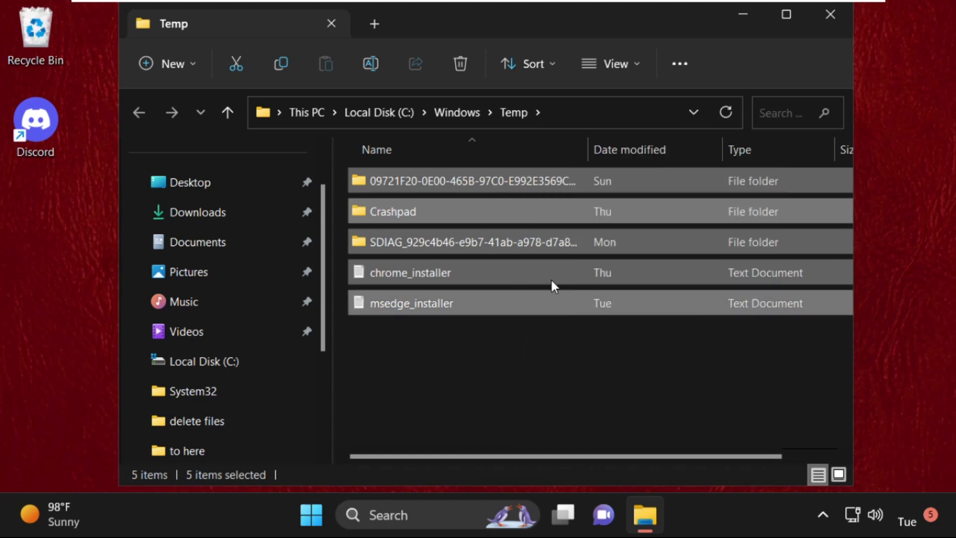
{"action": "left_click", "coordinate": [832, 13]}
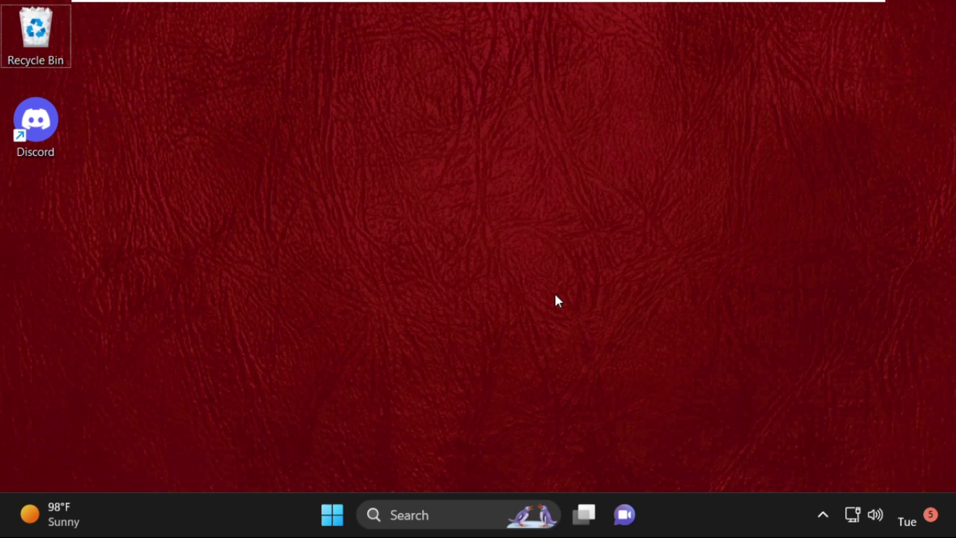
Run %temp% to open the user's AppData\Local\Temp folder with 169 items
{"action": "key", "text": "super+r"}
{"action": "left_click_drag", "start_coordinate": [271, 302], "coordinate": [578, 139]}
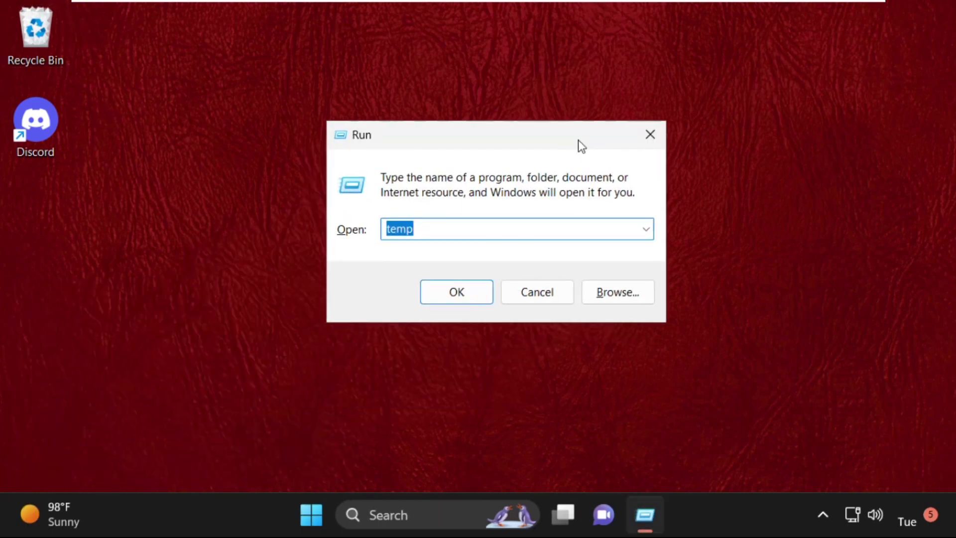
{"action": "key", "text": "BackSpace"}
{"action": "type", "text": "%"}
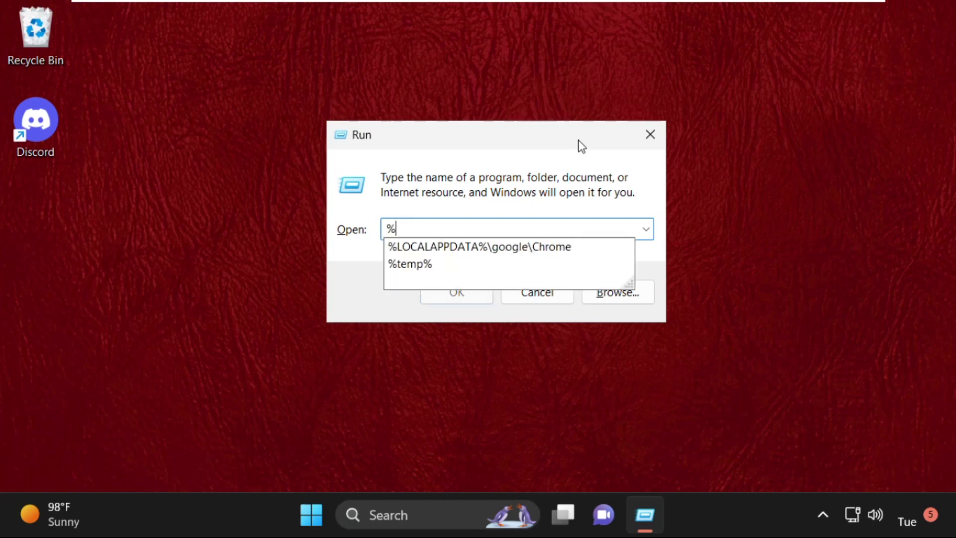
{"action": "type", "text": "te"}
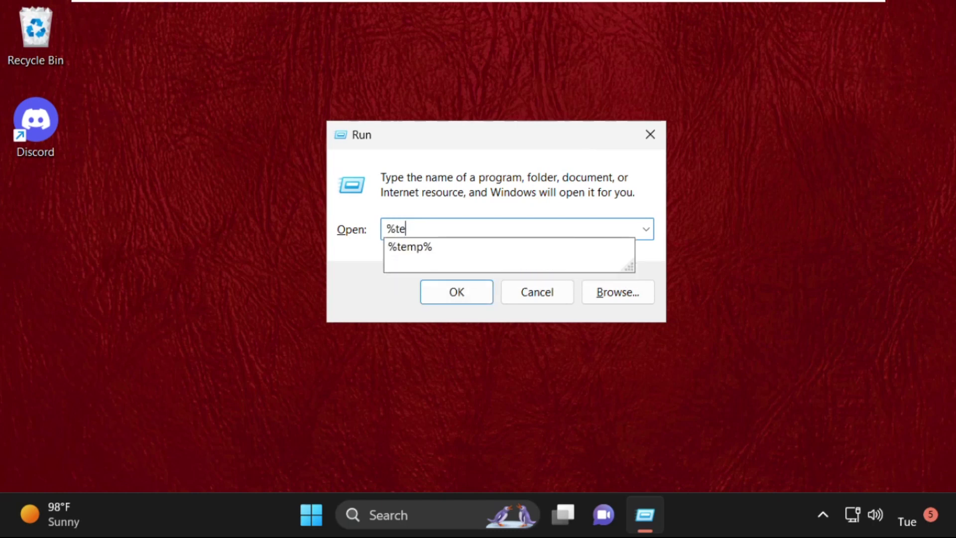
{"action": "type", "text": "mp%"}
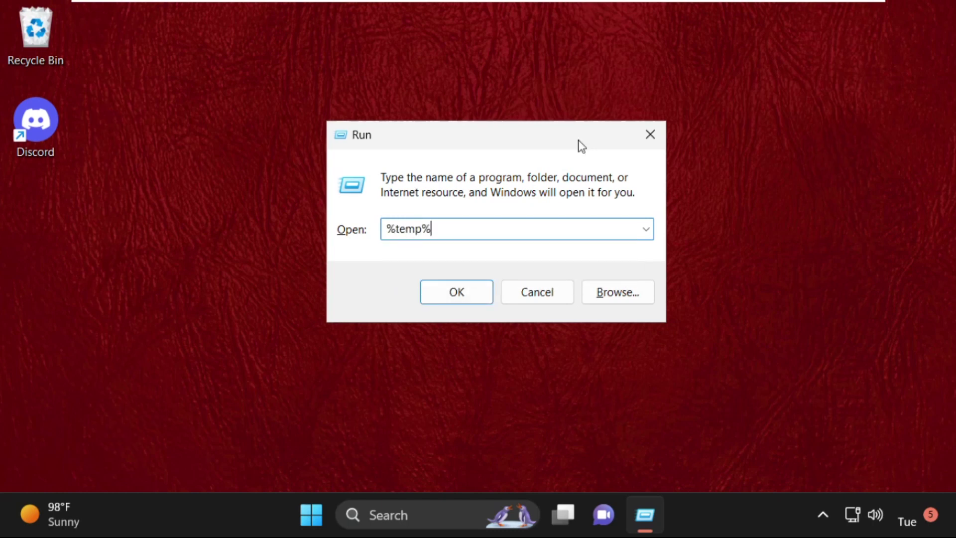
{"action": "left_click", "coordinate": [441, 300]}
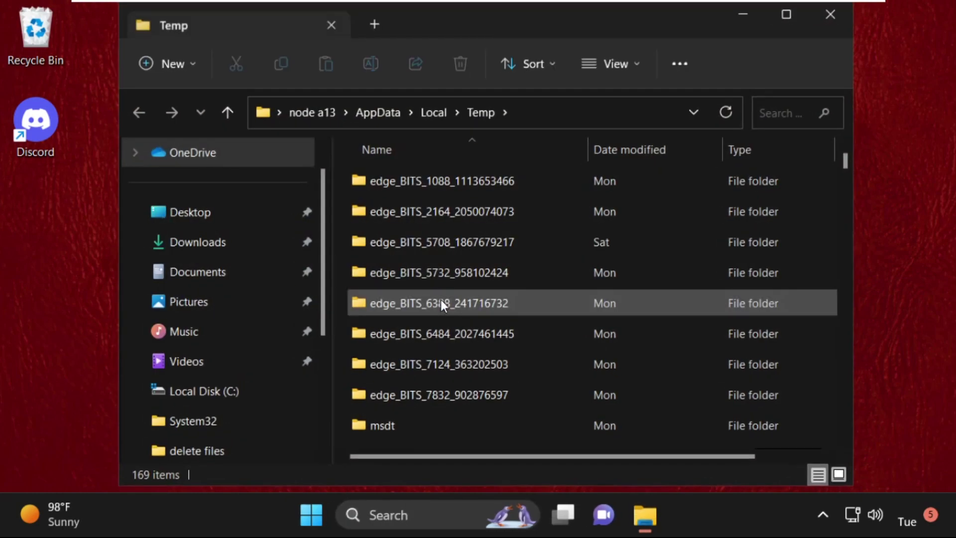
Select all 169 items in the user's Temp folder and delete them
{"action": "scroll", "coordinate": [456, 345], "scroll_direction": "down", "scroll_amount": 5}
{"action": "scroll", "coordinate": [456, 345], "scroll_direction": "up", "scroll_amount": 4}
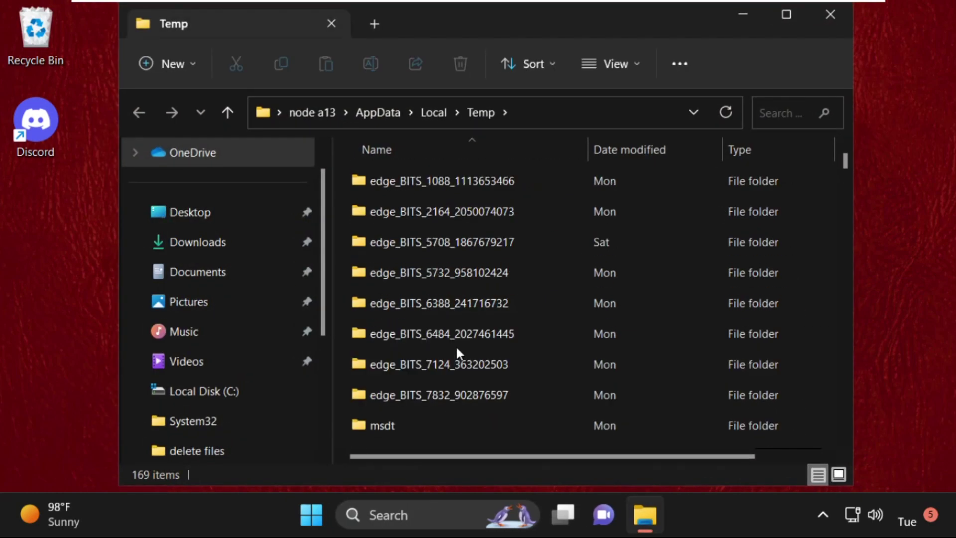
{"action": "key", "text": "ctrl+a"}
{"action": "right_click", "coordinate": [457, 243]}
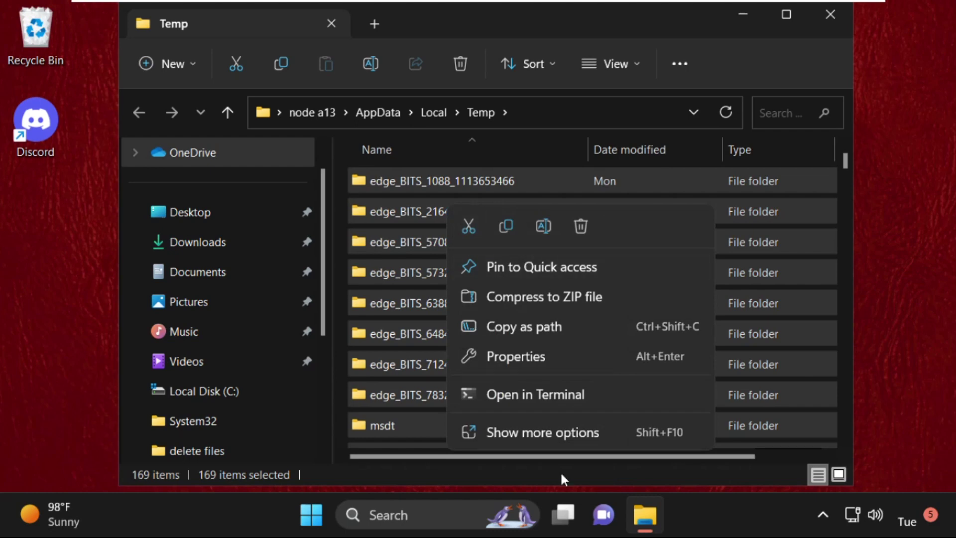
{"action": "left_click", "coordinate": [541, 424]}
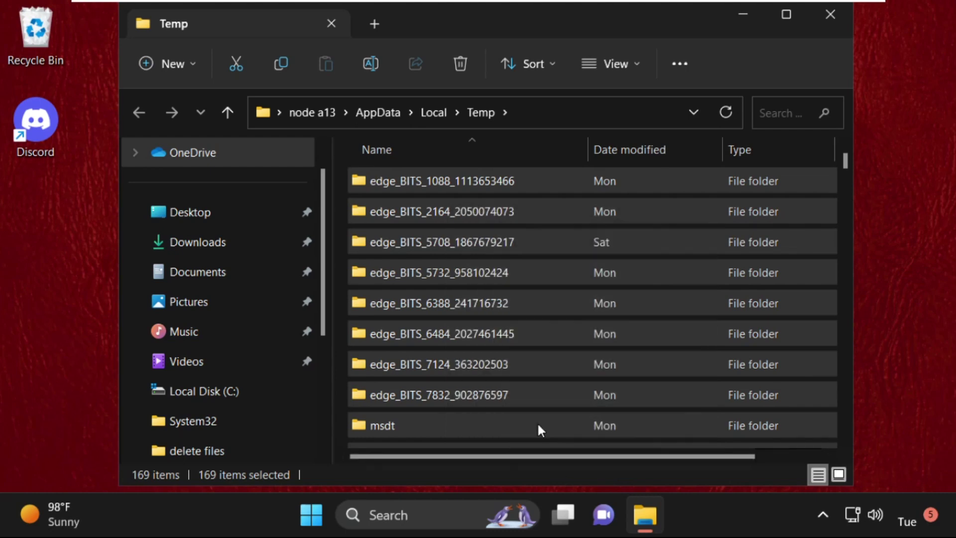
{"action": "left_click", "coordinate": [597, 371]}
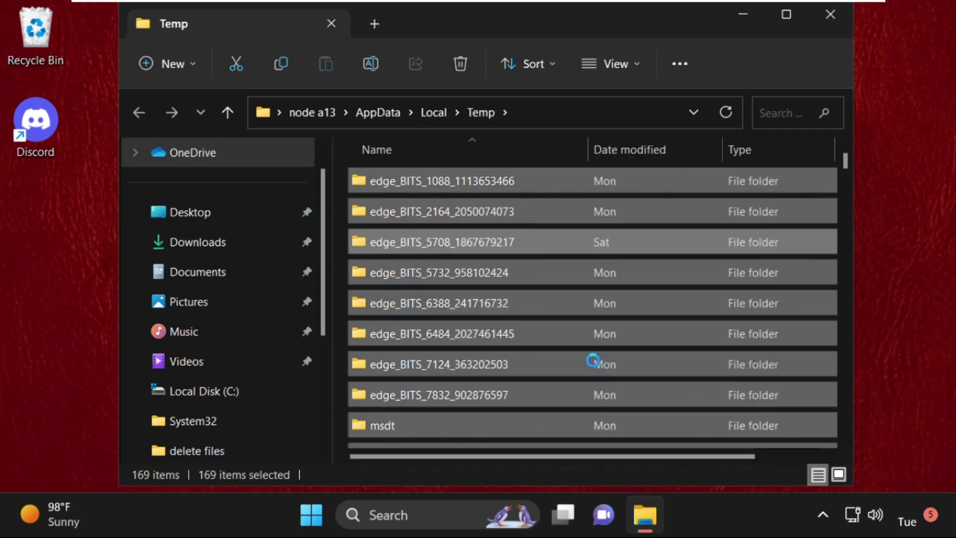
Allow the protected msdtadmin folder, skip all in-use files, and close the window
{"action": "key", "text": "alt+d"}
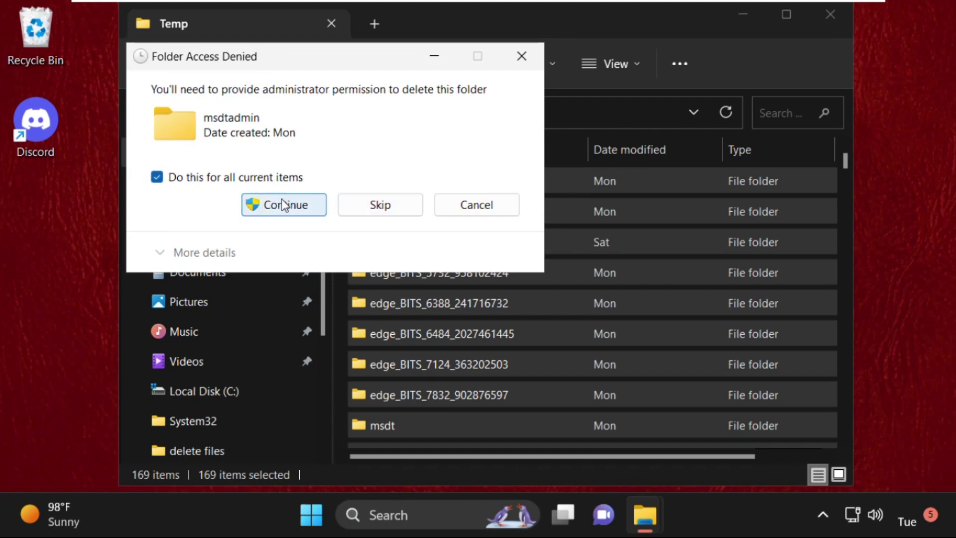
{"action": "left_click", "coordinate": [283, 204]}
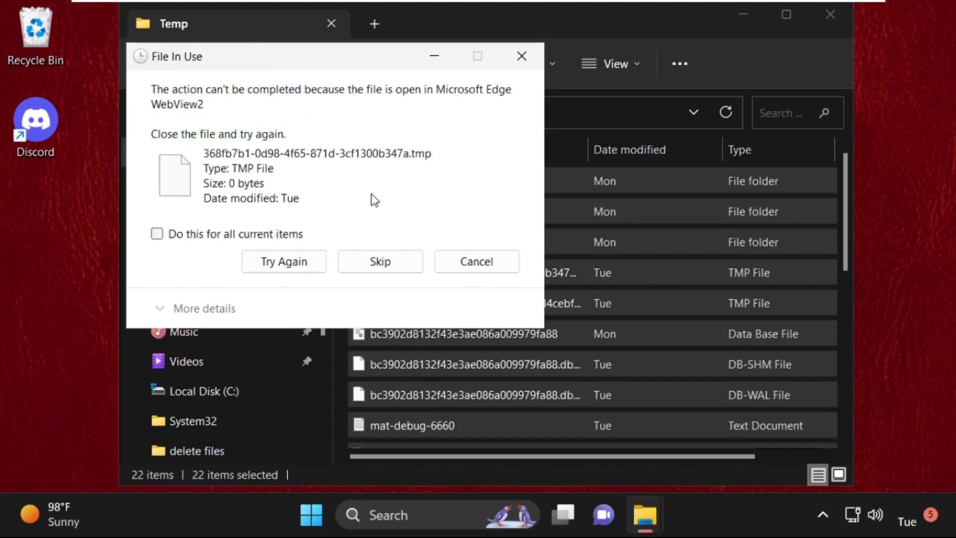
{"action": "left_click", "coordinate": [358, 262]}
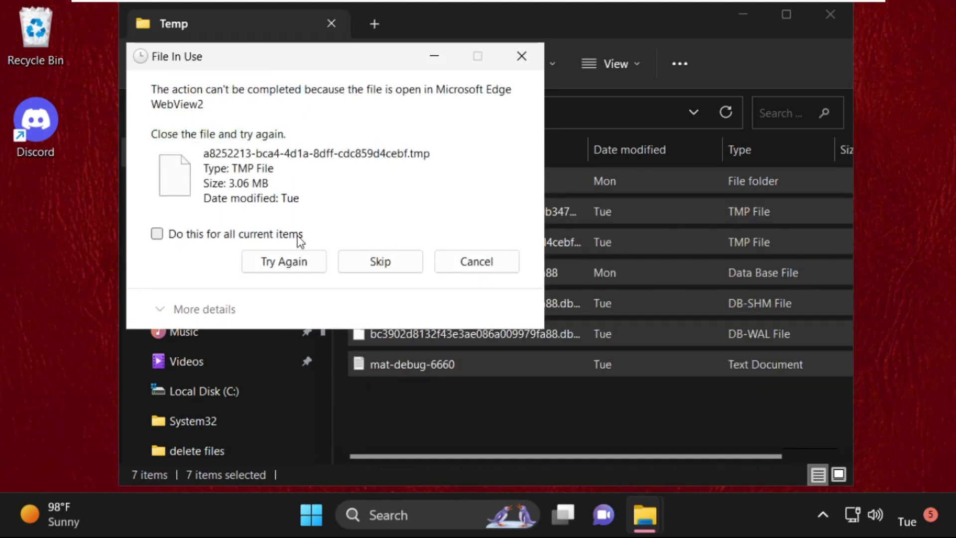
{"action": "left_click", "coordinate": [297, 235]}
{"action": "left_click", "coordinate": [369, 261]}
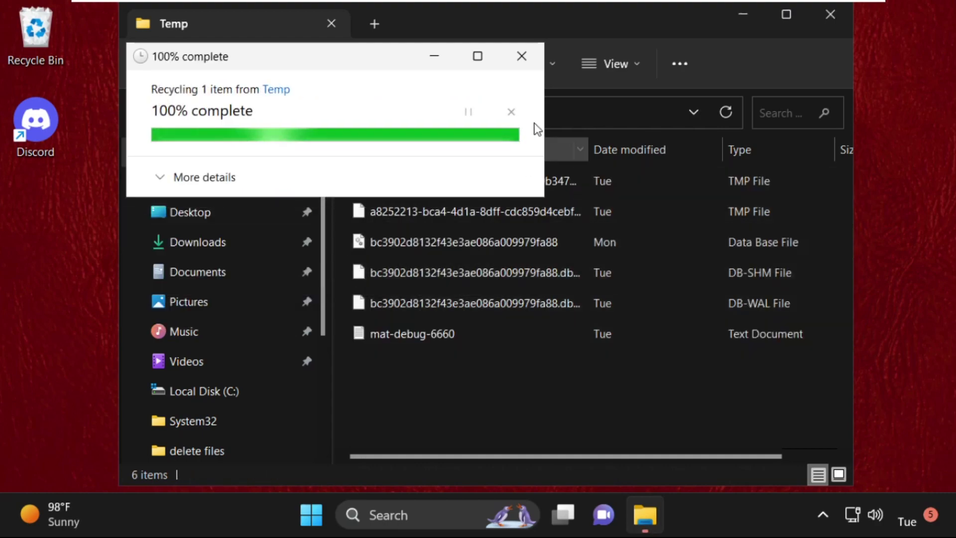
{"action": "left_click", "coordinate": [829, 14]}
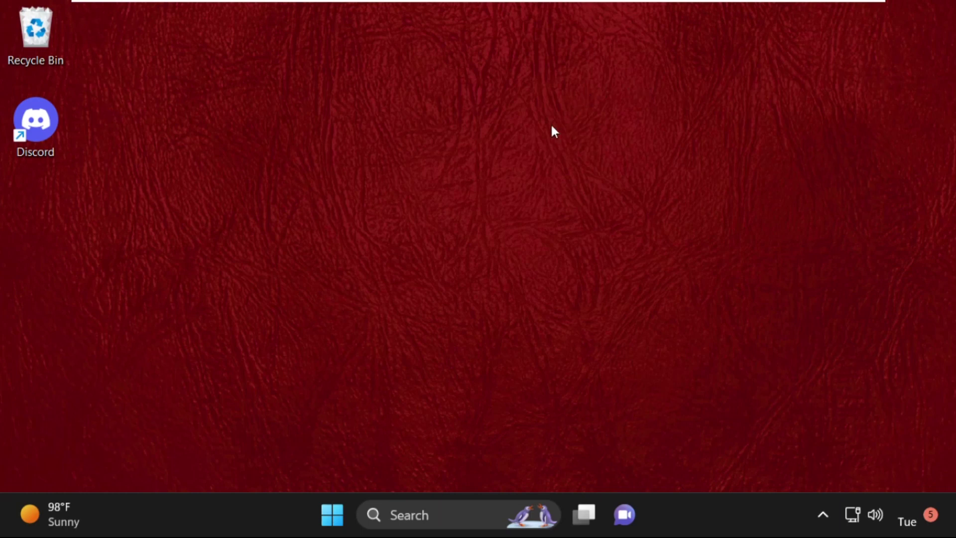
Open the AppData\Roaming folder by running %appdata% from the Run app
{"action": "left_click", "coordinate": [418, 524]}
{"action": "type", "text": "run"}
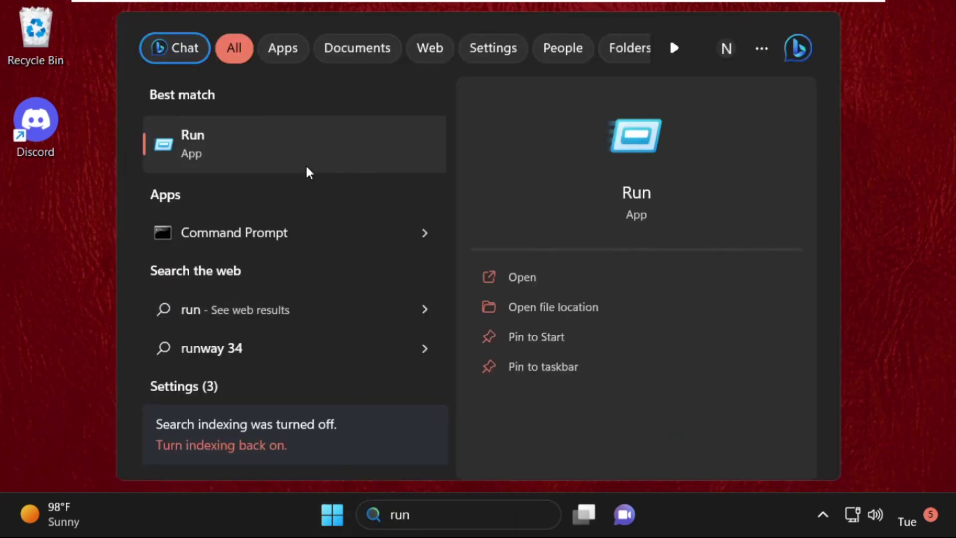
{"action": "left_click", "coordinate": [262, 155]}
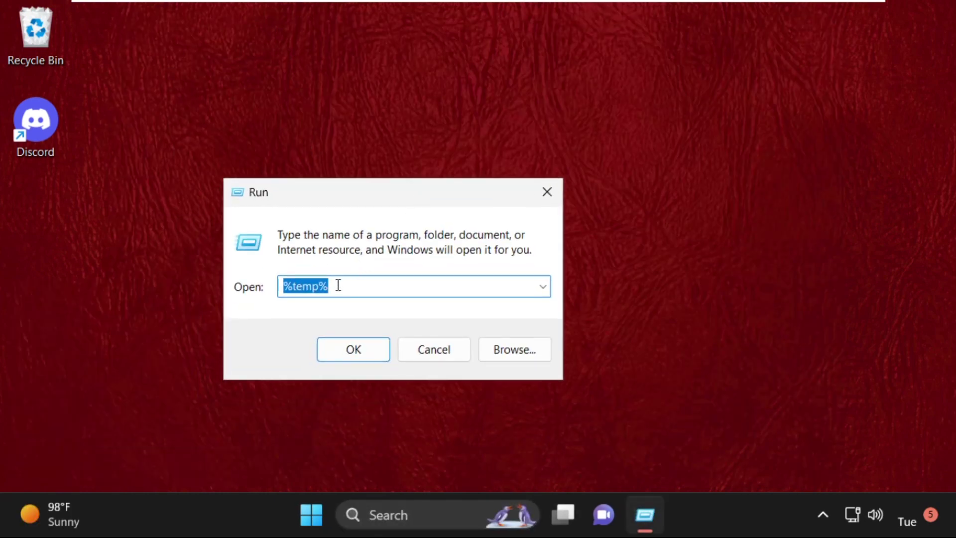
{"action": "key", "text": "BackSpace"}
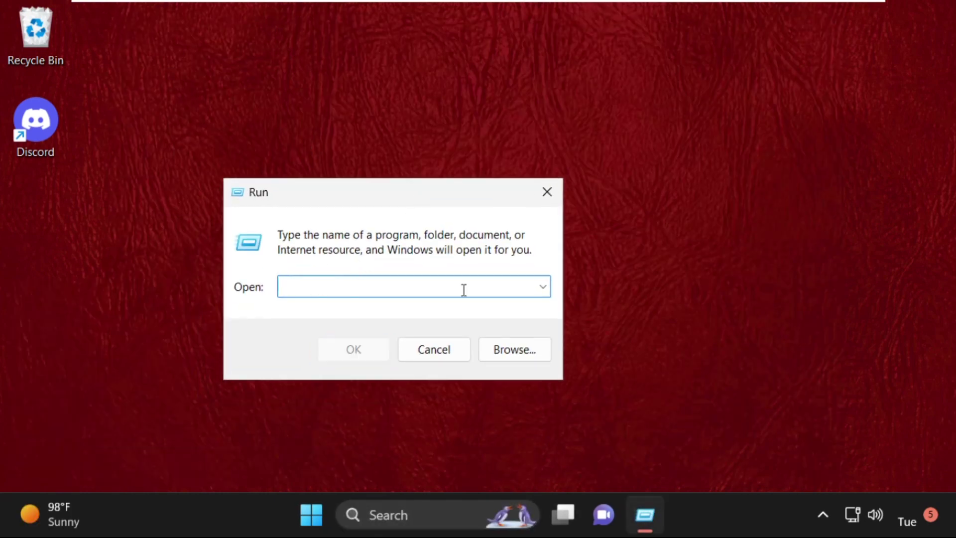
{"action": "type", "text": "%app"}
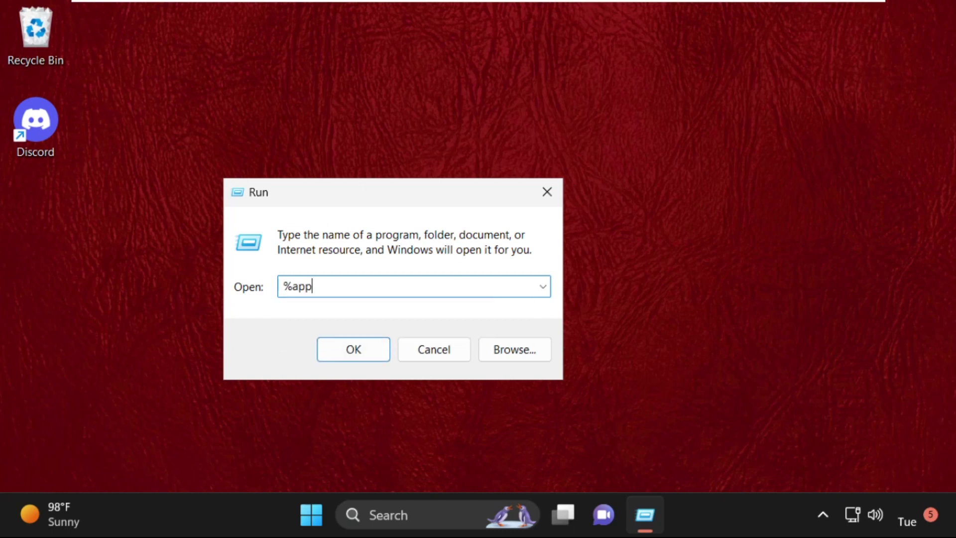
{"action": "type", "text": "data%"}
{"action": "key", "text": "Return"}
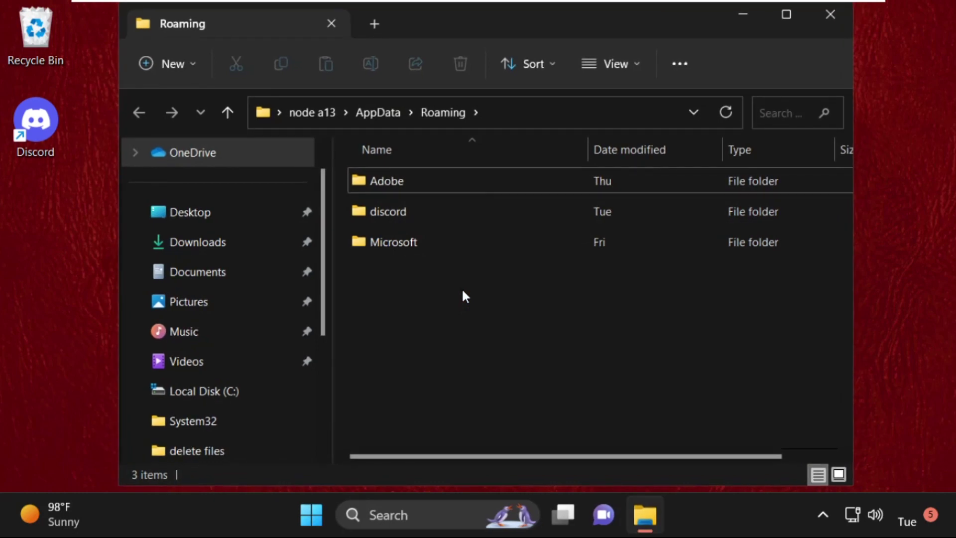
Delete the discord folder from Roaming and close the window
{"action": "left_click", "coordinate": [402, 215]}
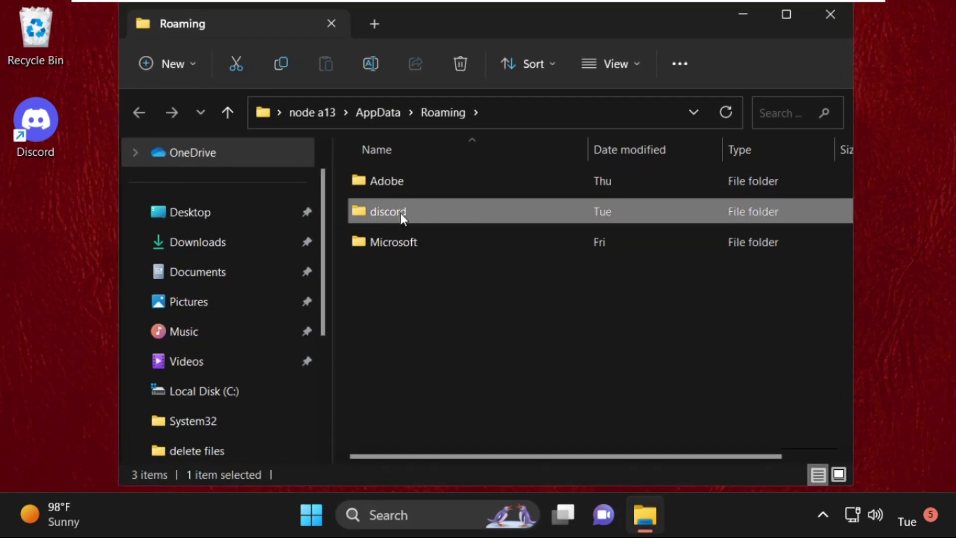
{"action": "right_click", "coordinate": [401, 213]}
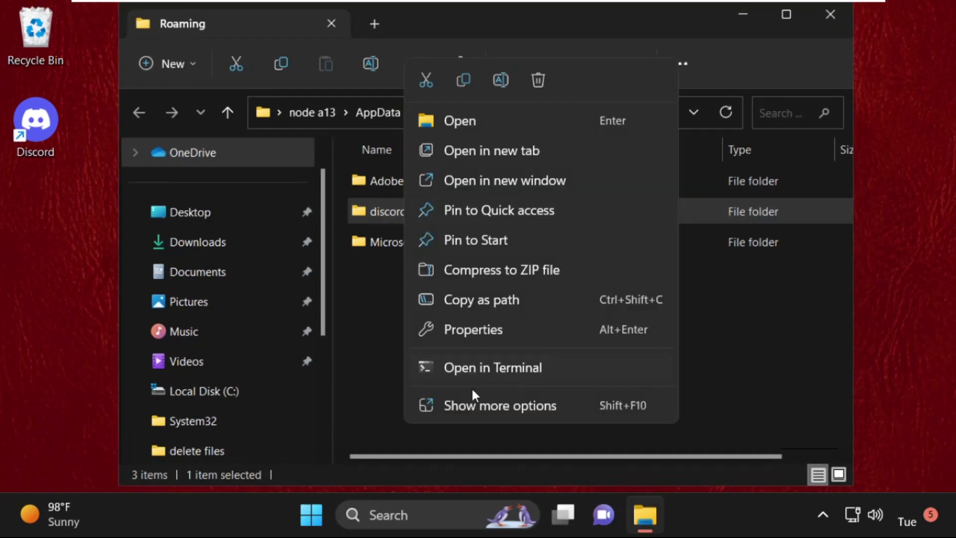
{"action": "left_click", "coordinate": [474, 407]}
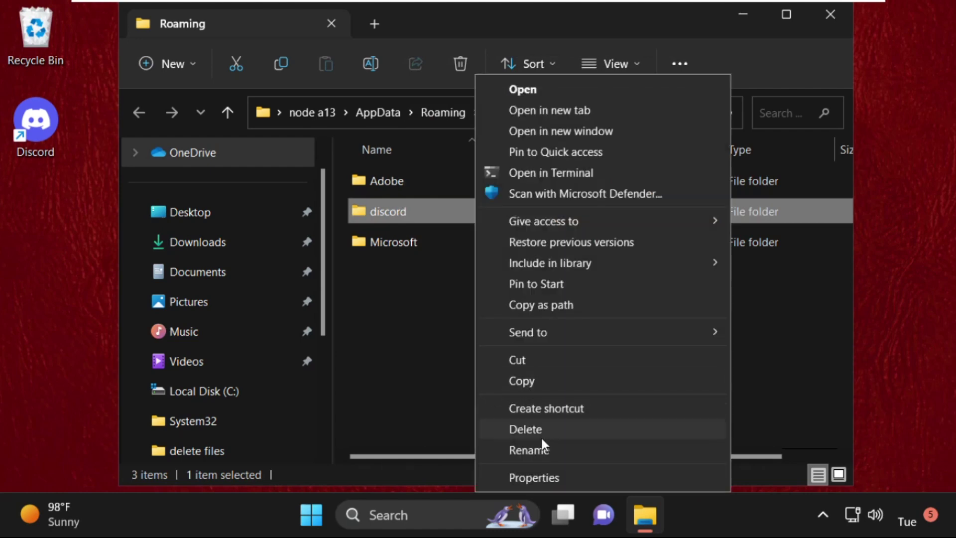
{"action": "left_click", "coordinate": [542, 435]}
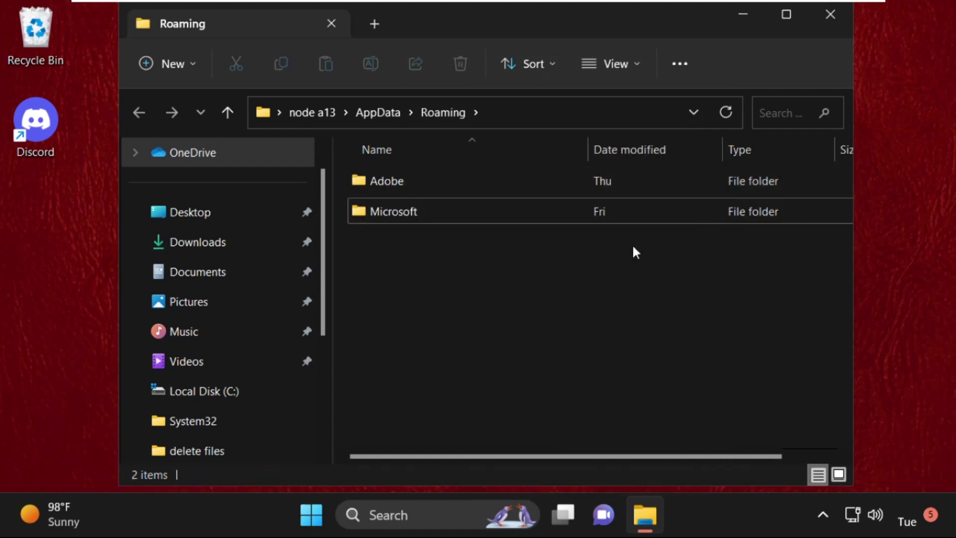
{"action": "left_click", "coordinate": [830, 15]}
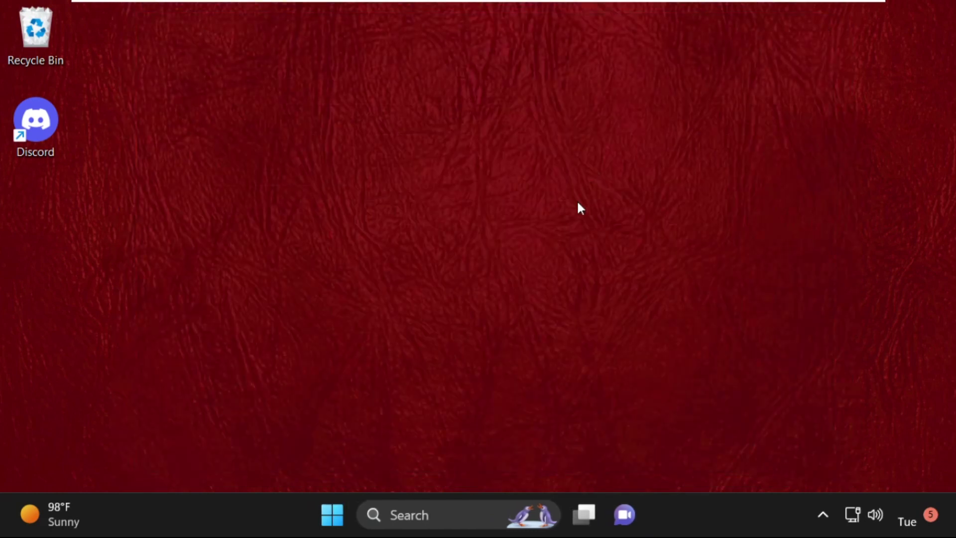
Open the AppData\Local folder by running %localappdata% from Run
{"action": "left_click", "coordinate": [419, 522]}
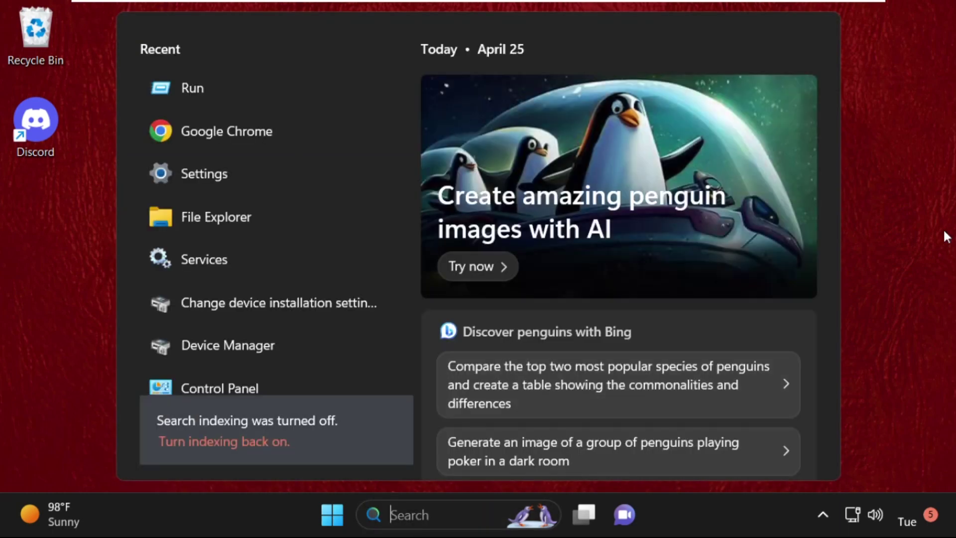
{"action": "left_click", "coordinate": [907, 222]}
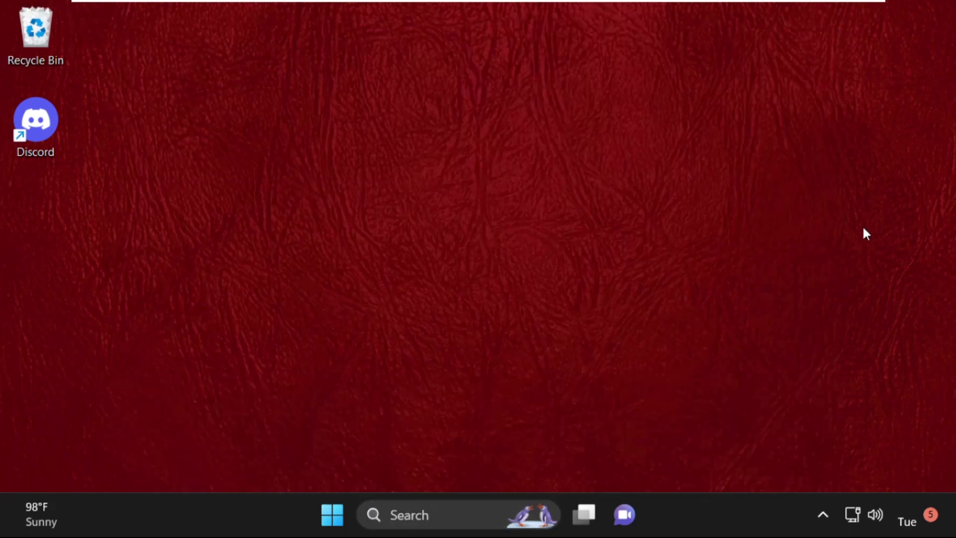
{"action": "key", "text": "super+r"}
{"action": "left_click_drag", "start_coordinate": [183, 299], "coordinate": [426, 194]}
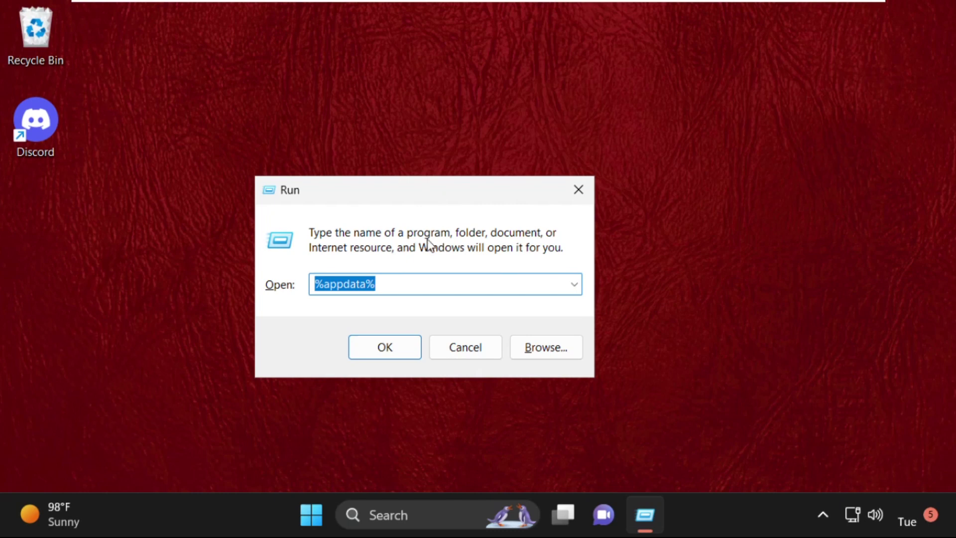
{"action": "key", "text": "BackSpace"}
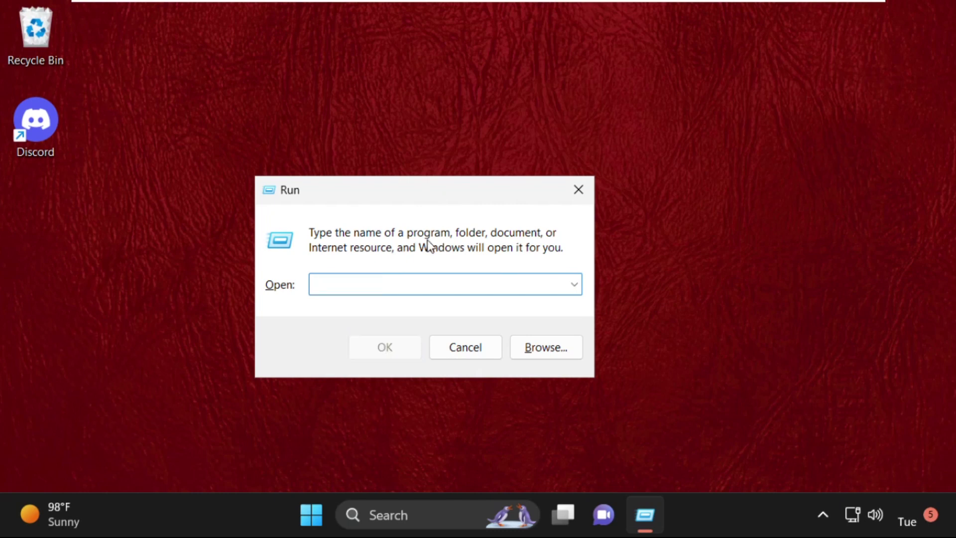
{"action": "type", "text": "%loca"}
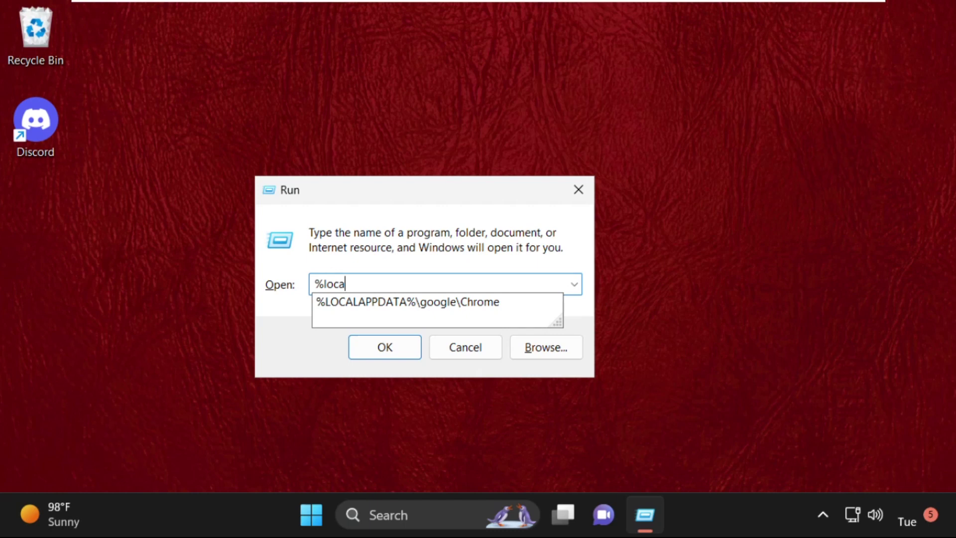
{"action": "type", "text": "al"}
{"action": "key", "text": "BackSpace"}
{"action": "key", "text": "BackSpace"}
{"action": "type", "text": "lappdata%"}
{"action": "left_click", "coordinate": [384, 346]}
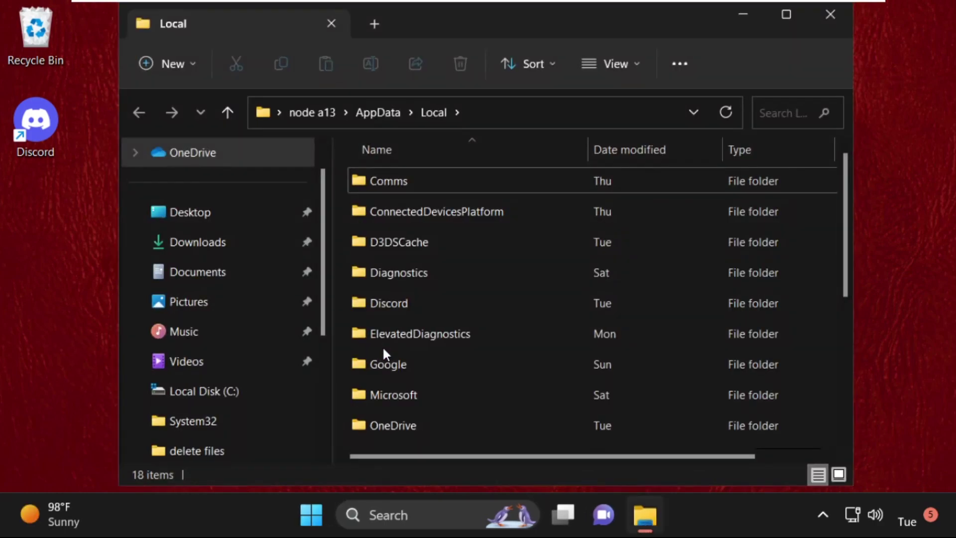
Delete the Discord folder from Local, leaving 17 items, and close the window
{"action": "scroll", "coordinate": [418, 392], "scroll_direction": "down", "scroll_amount": 2}
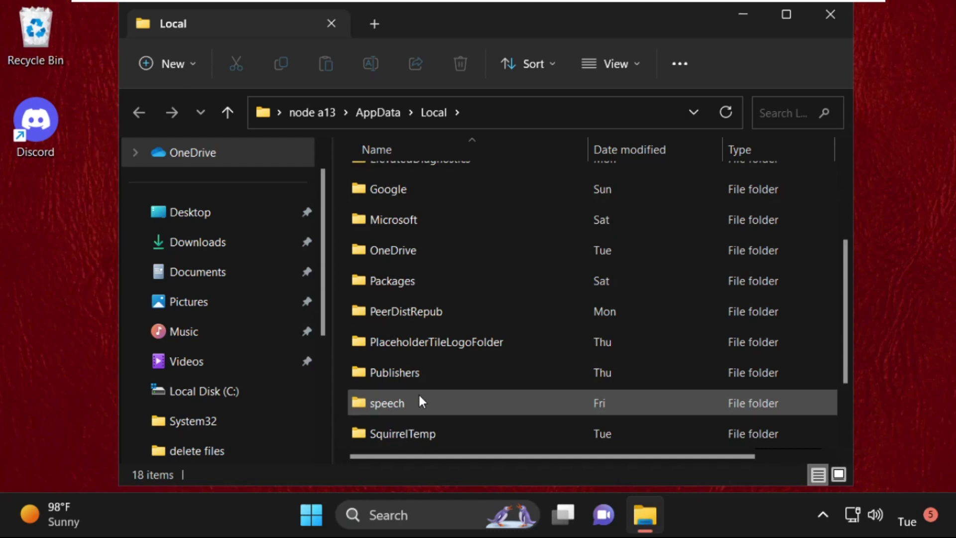
{"action": "key", "text": "d"}
{"action": "key", "text": "d"}
{"action": "key", "text": "d"}
{"action": "key", "text": "d"}
{"action": "left_click", "coordinate": [401, 241]}
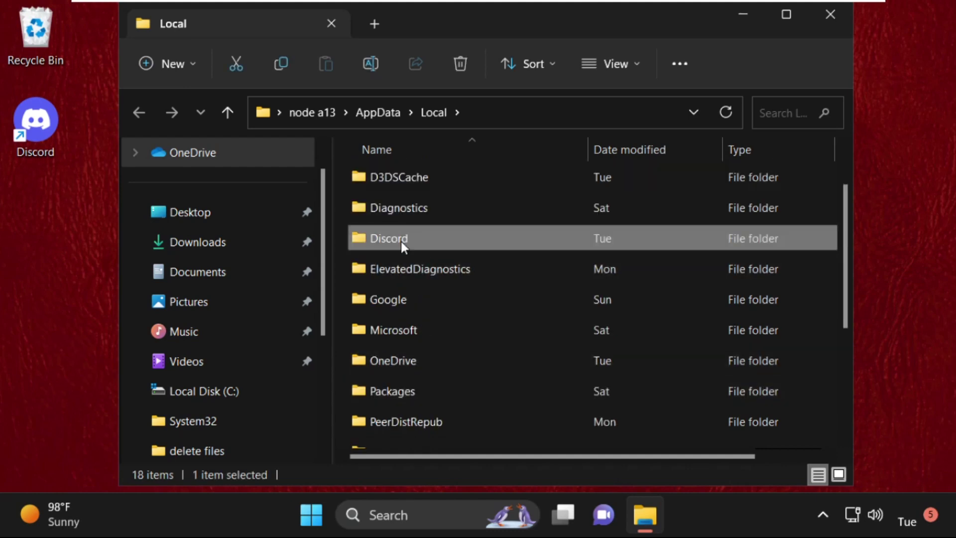
{"action": "right_click", "coordinate": [401, 239]}
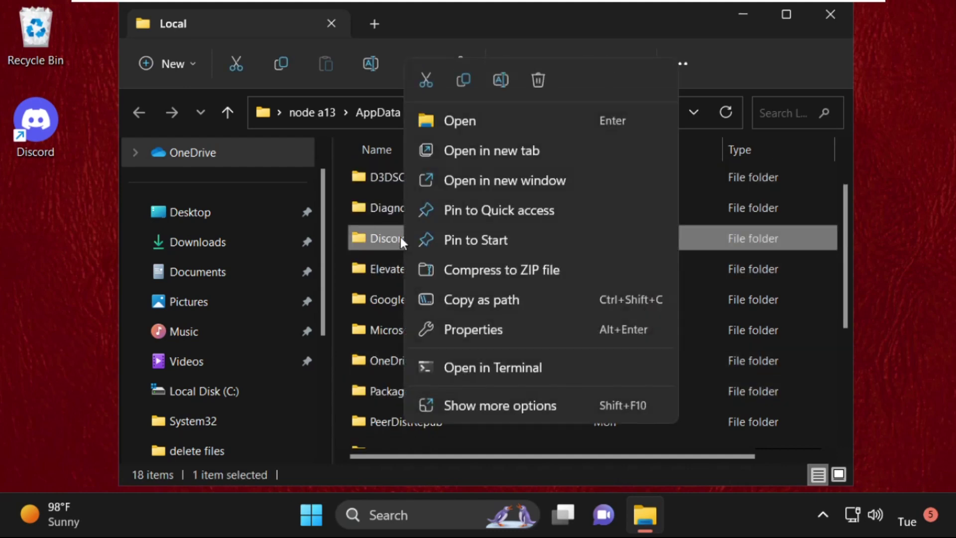
{"action": "left_click", "coordinate": [474, 403]}
{"action": "left_click", "coordinate": [532, 428]}
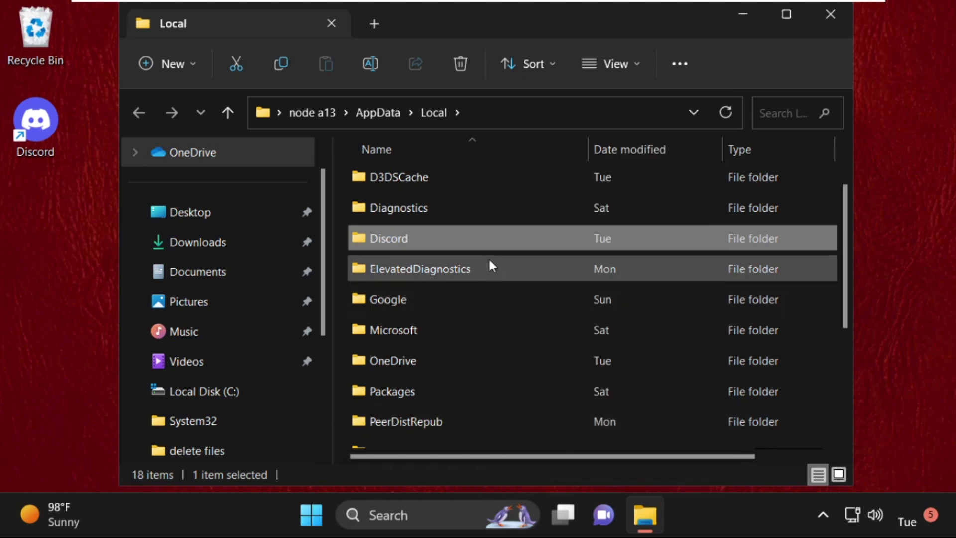
{"action": "left_click", "coordinate": [841, 21]}
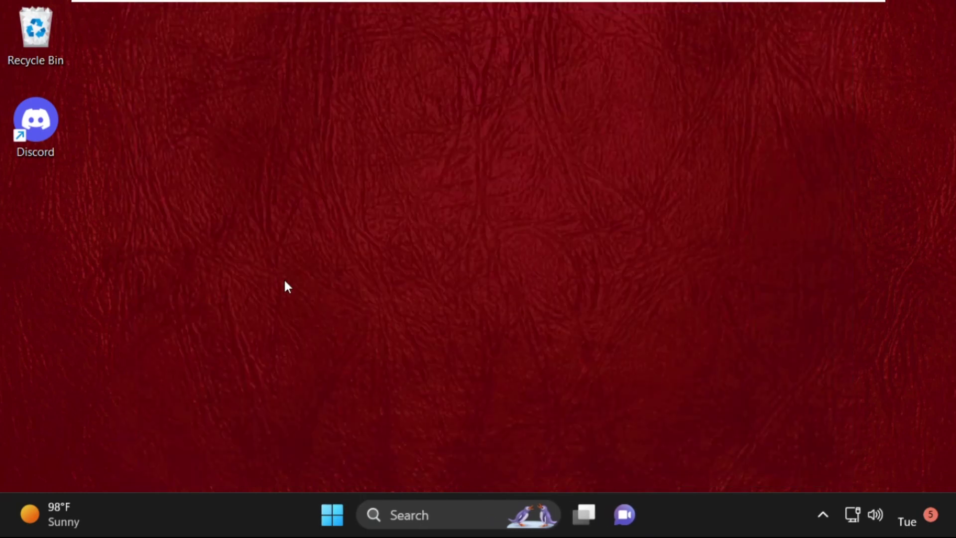